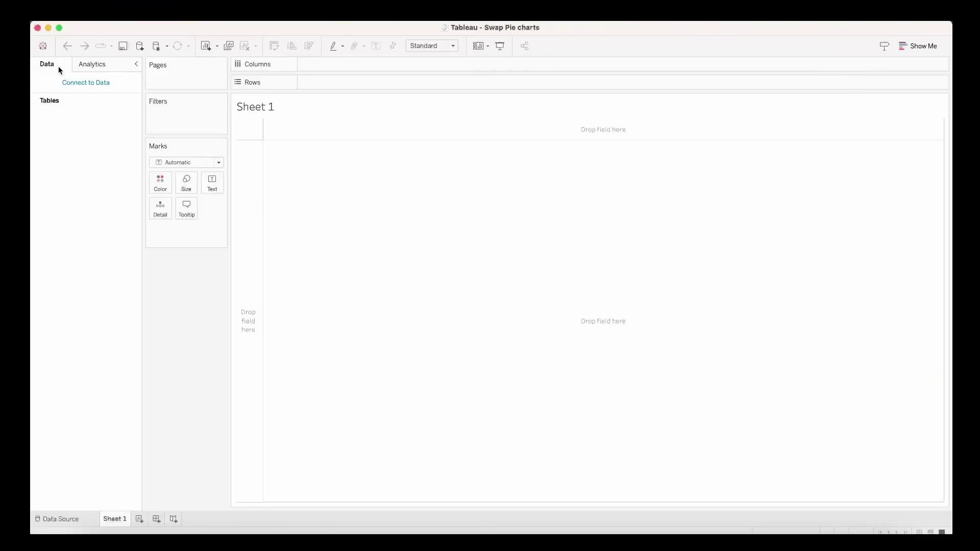
- Connect to Sample - Superstore and chart SUM(Sales) by Category as horizontal bars
left_click(97, 83)
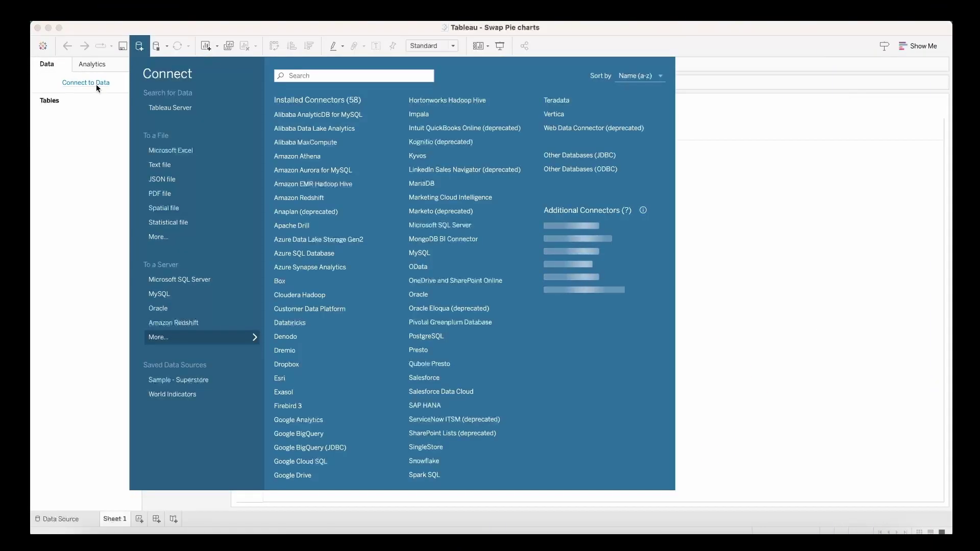
left_click(206, 383)
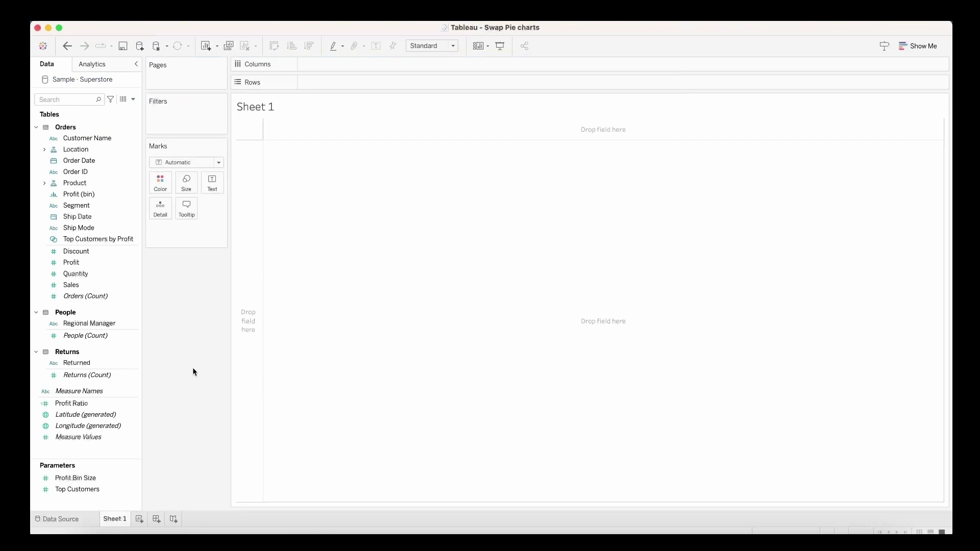
left_click_drag(88, 184, 324, 86)
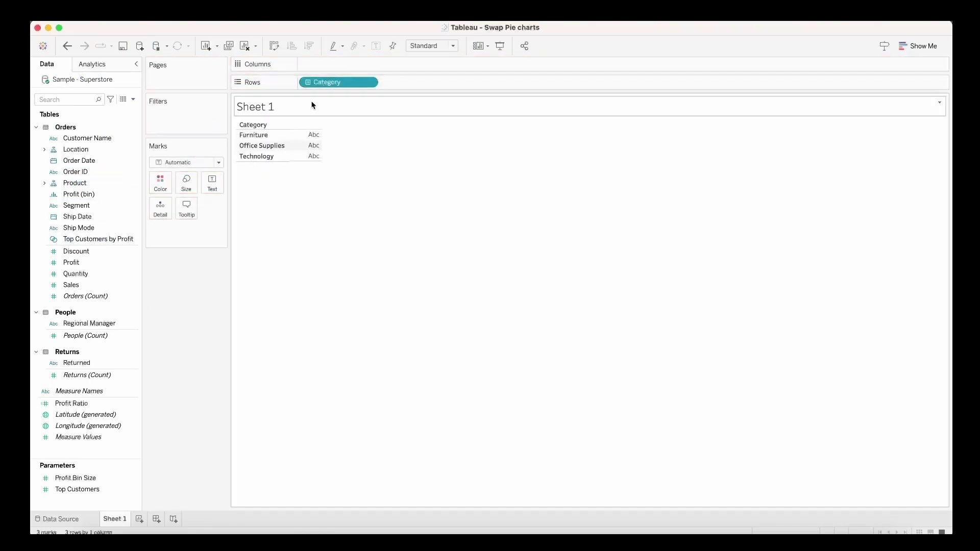
left_click(83, 265)
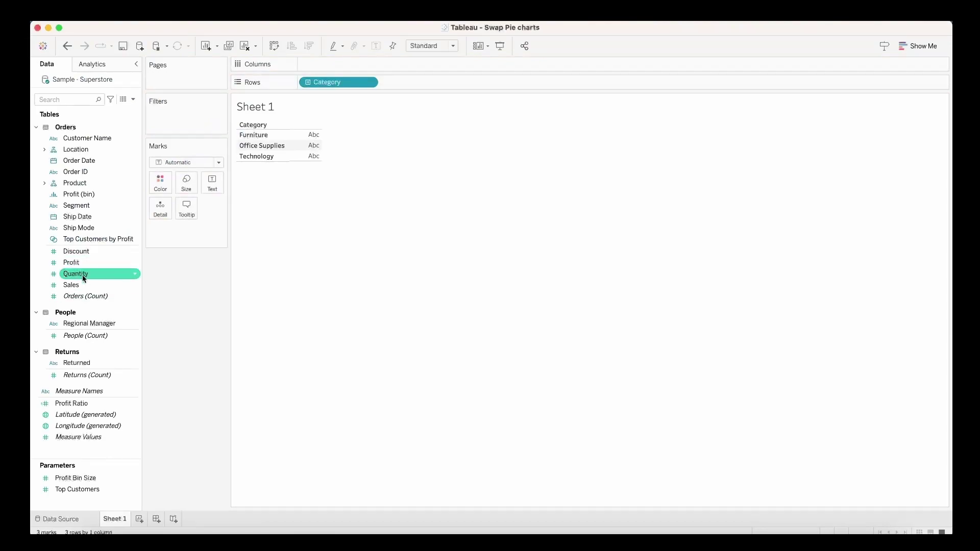
left_click_drag(74, 285, 354, 66)
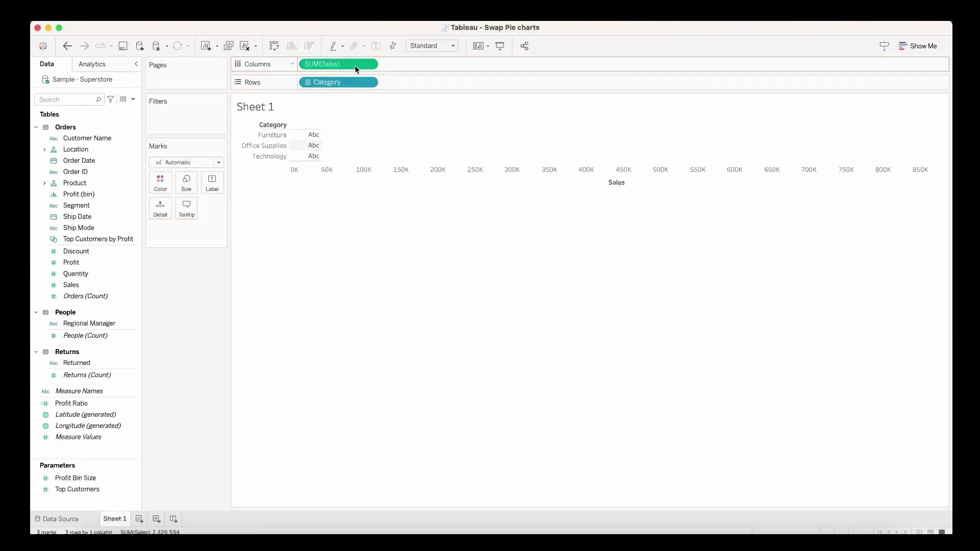
- Rename the worksheet to 'Sakes by Category'
double_click(113, 519)
type("Sa")
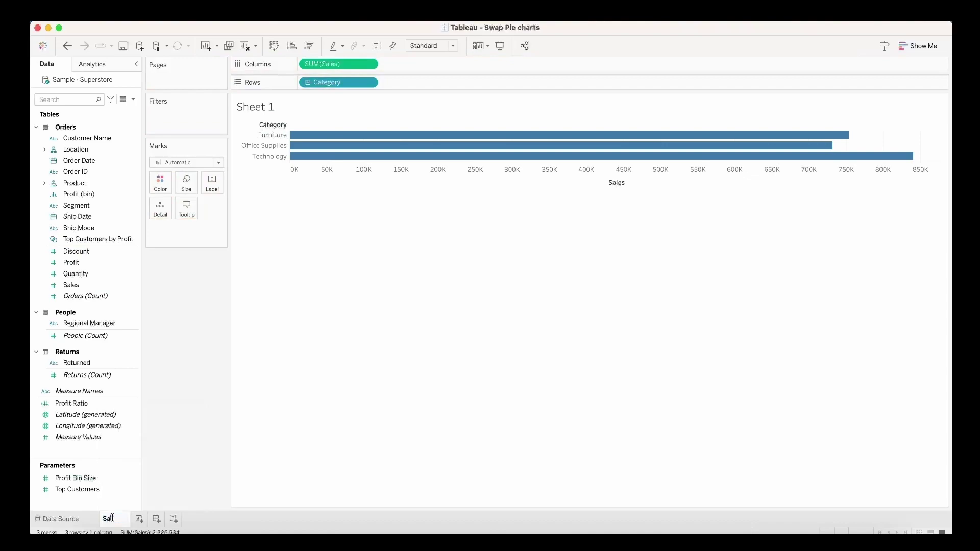
type("les by Category")
key("Return")
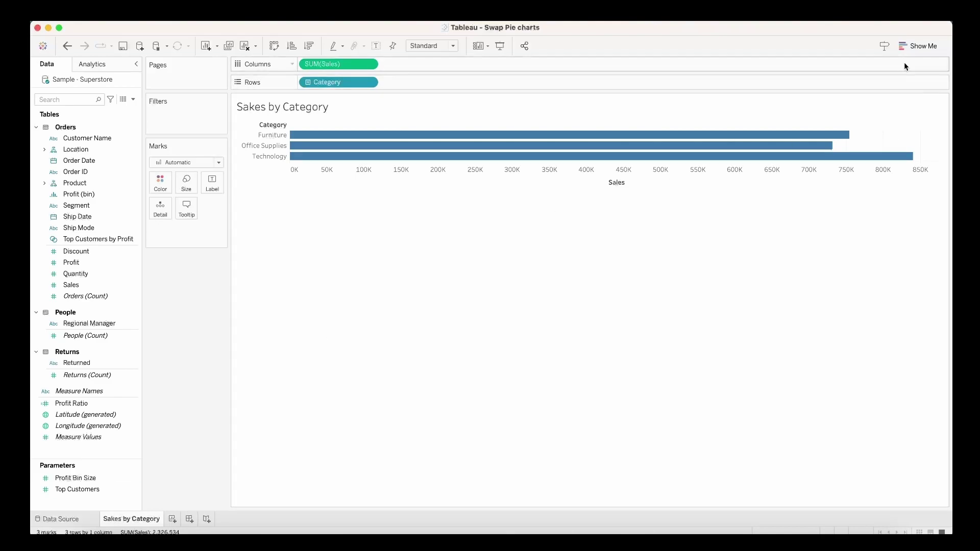
- Switch the chart to a pie and fit it to Entire View
left_click(911, 47)
left_click(928, 100)
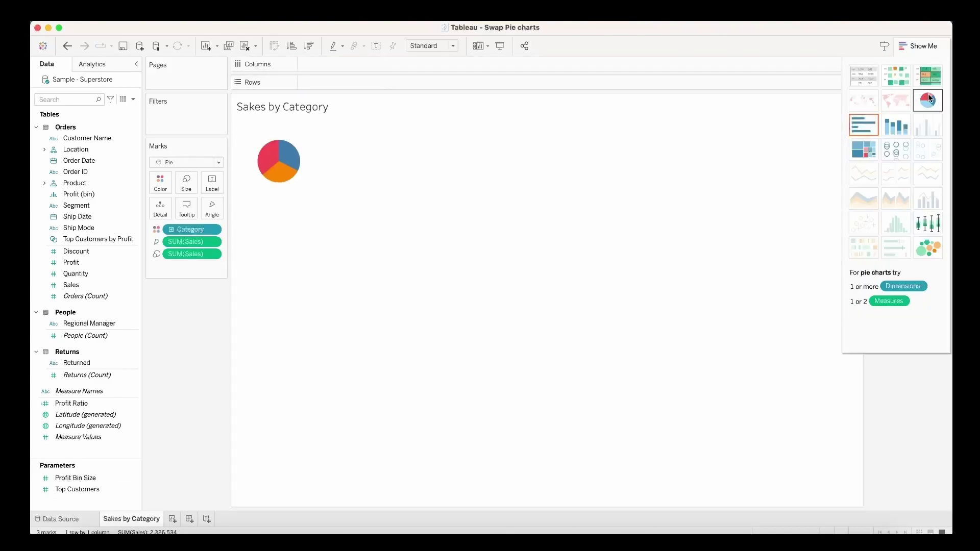
left_click(436, 46)
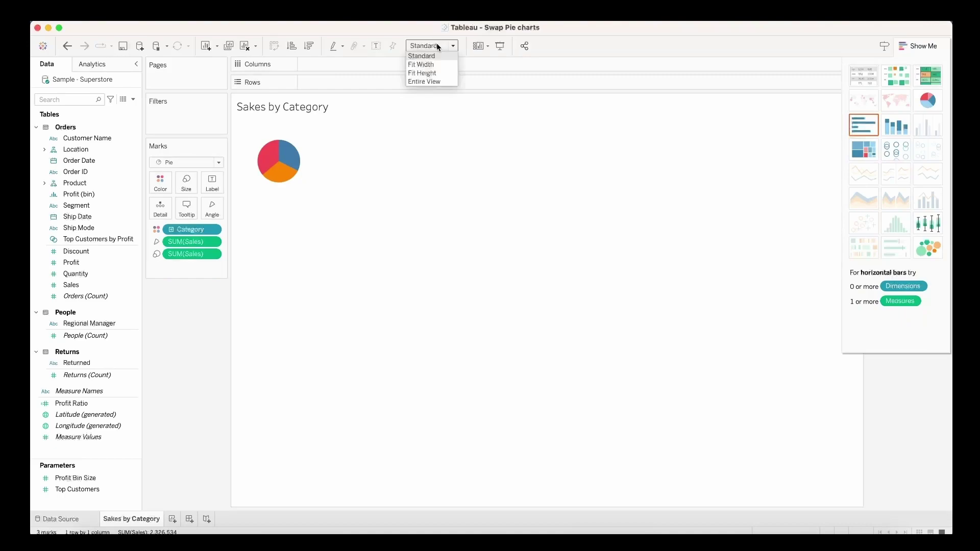
left_click(430, 82)
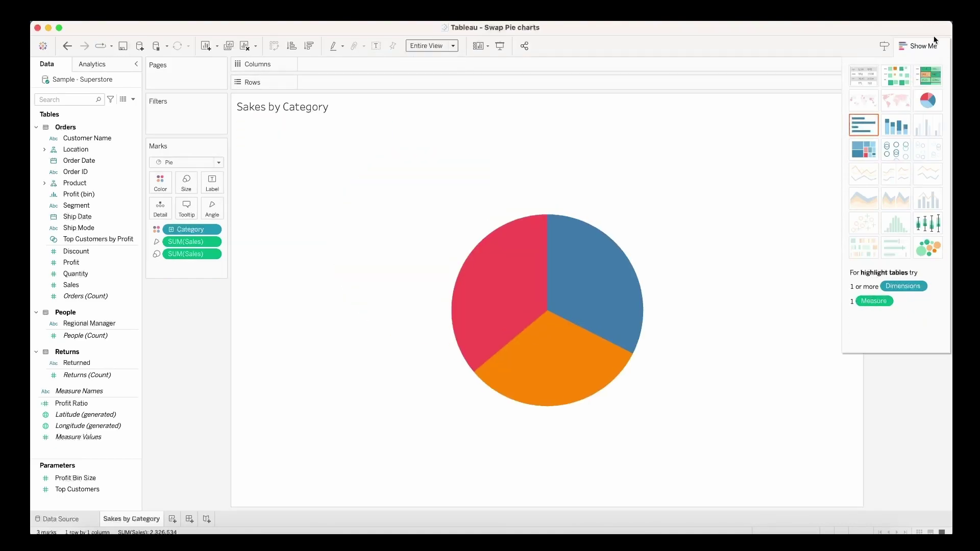
left_click(933, 46)
- Turn on mark labels and label each slice with Category and SUM(Sales)
left_click(211, 187)
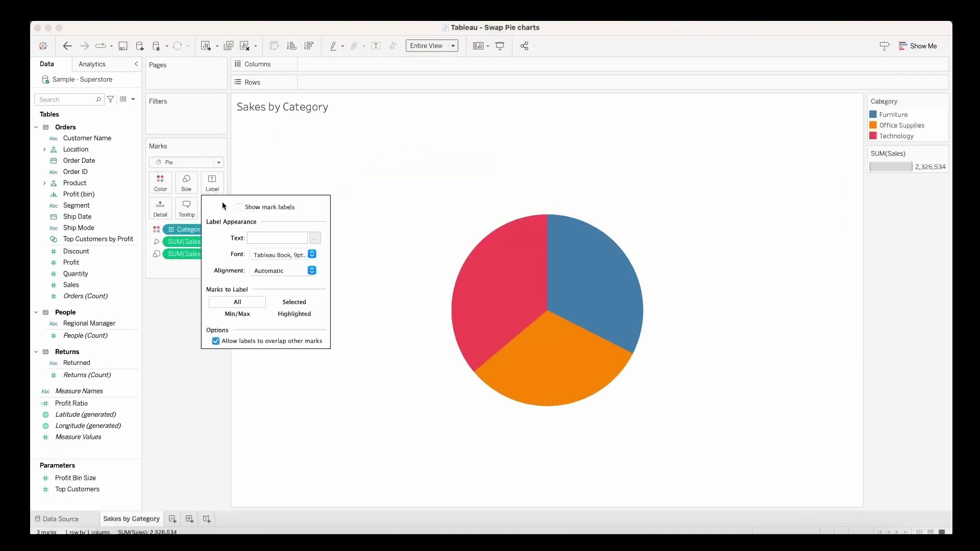
left_click(239, 208)
left_click(149, 350)
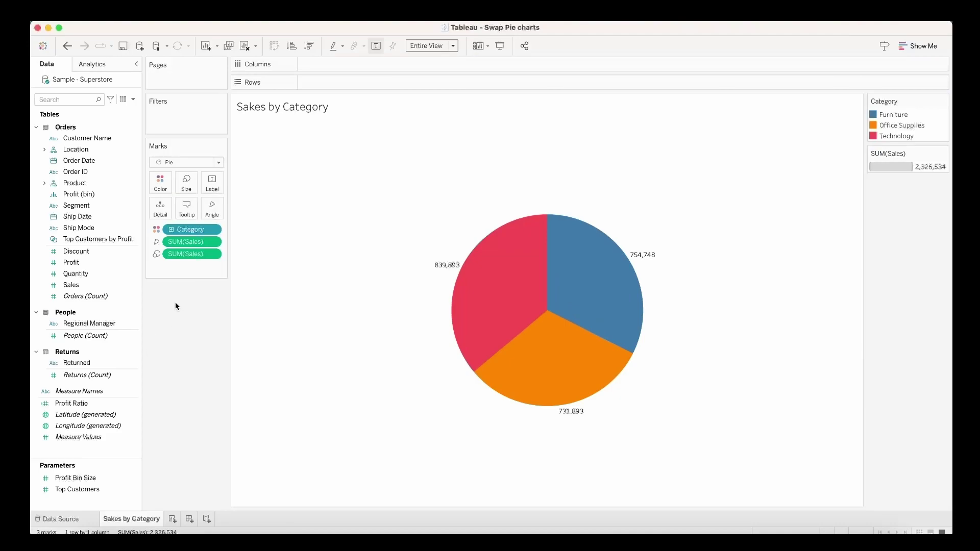
left_click_drag(206, 234, 219, 184)
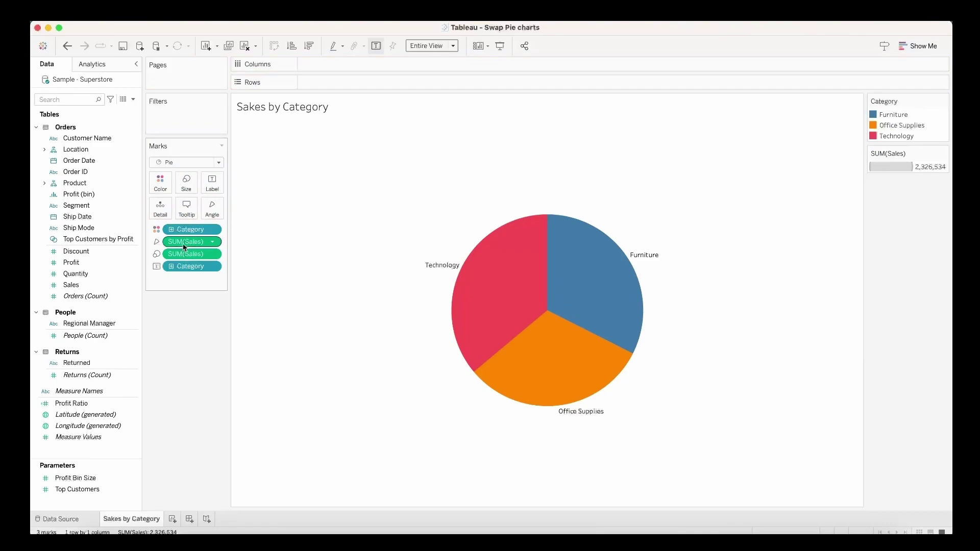
left_click_drag(185, 254, 203, 185)
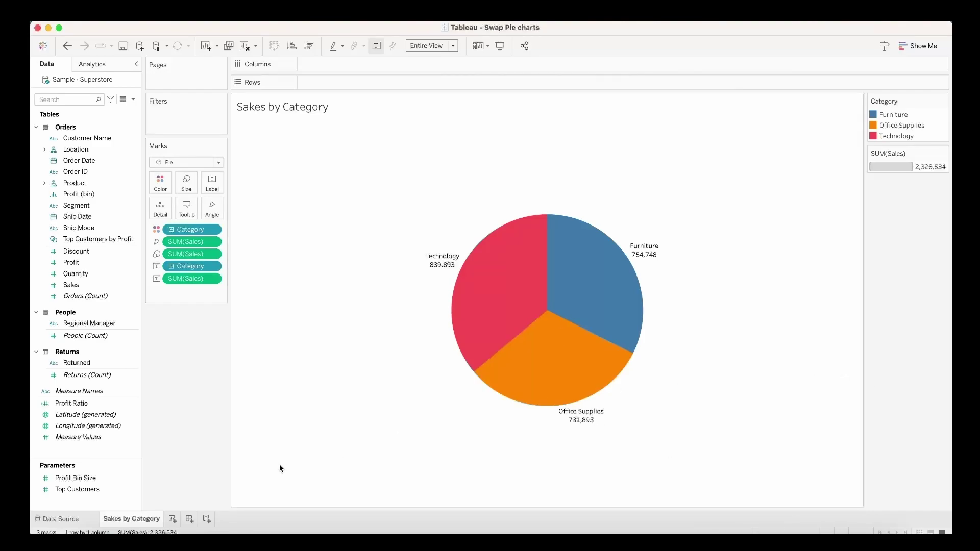
- Duplicate the sheet and correct the original's name to 'Sales by Category'
right_click(144, 517)
left_click(174, 420)
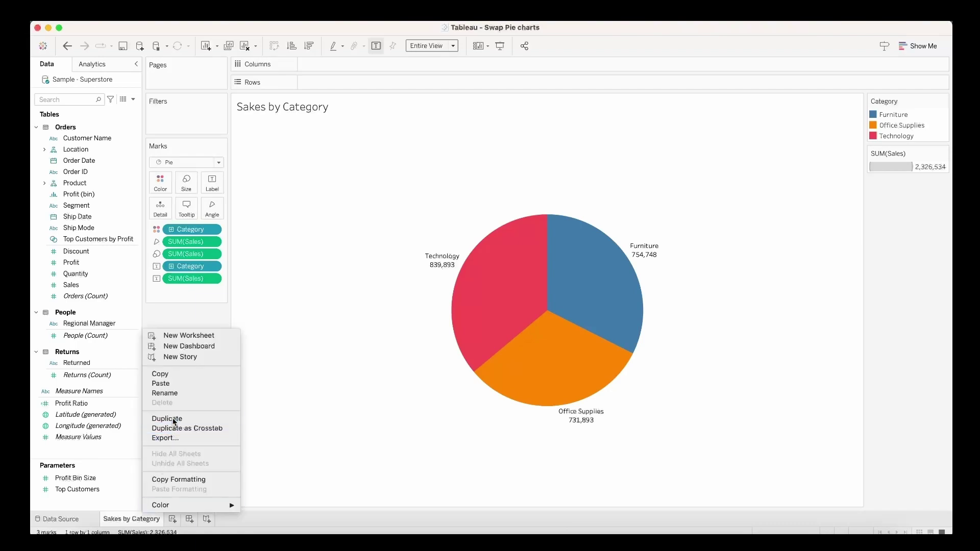
double_click(112, 519)
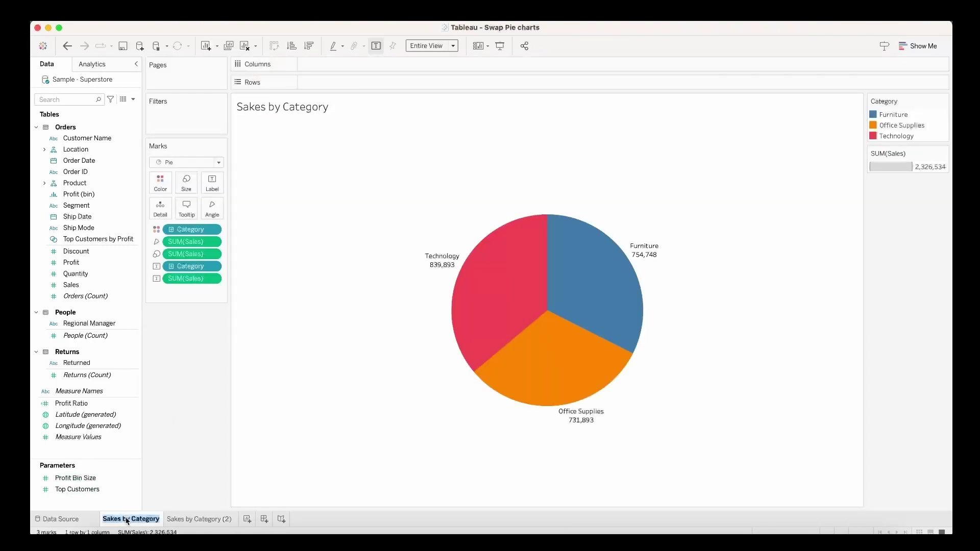
left_click(123, 519)
key("BackSpace")
type("l")
key("Return")
- Rename the duplicated sheet to 'Profit by Region'
left_click(178, 519)
double_click(179, 519)
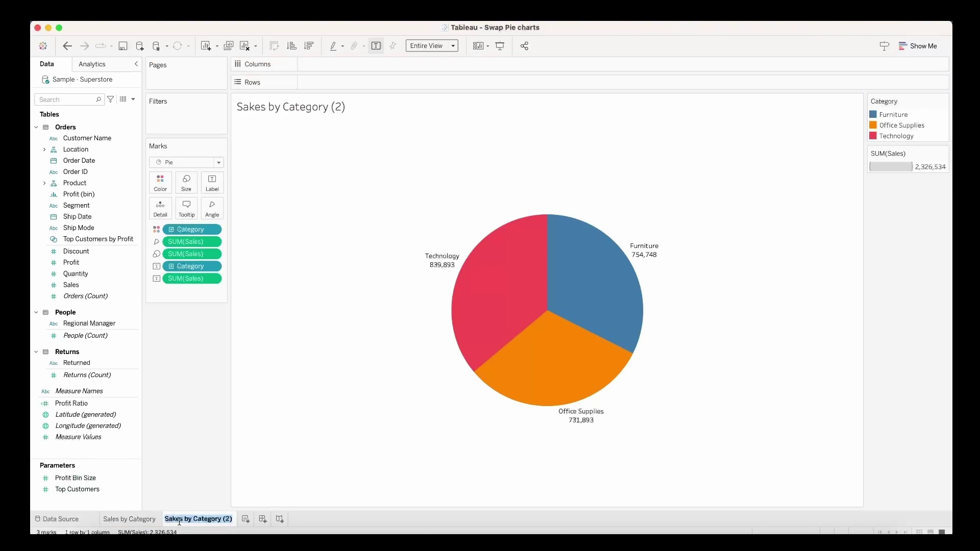
type("Profit by Region")
key("Return")
- Split the copy's pie by Region and size it by SUM(Profit) instead of Sales
left_click(44, 149)
left_click(84, 172)
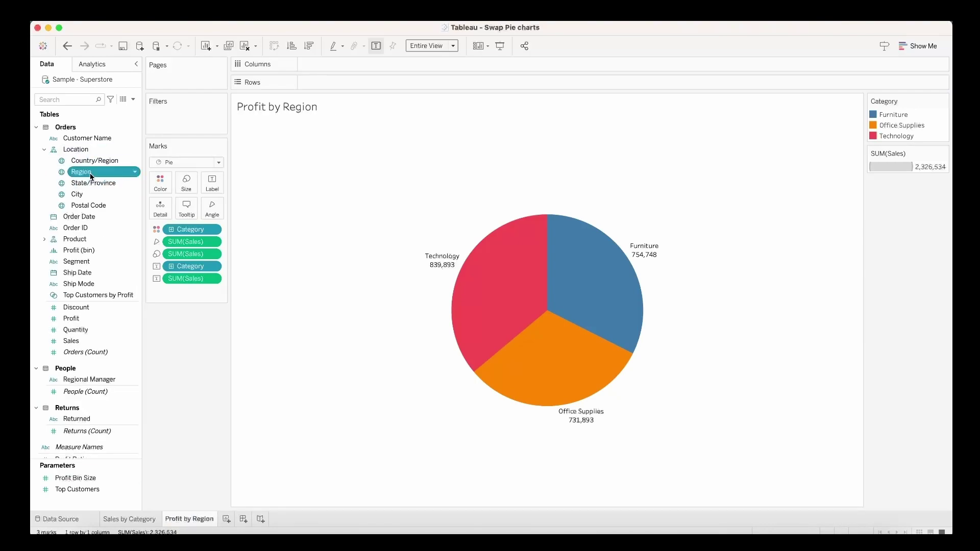
left_click_drag(90, 176, 186, 271)
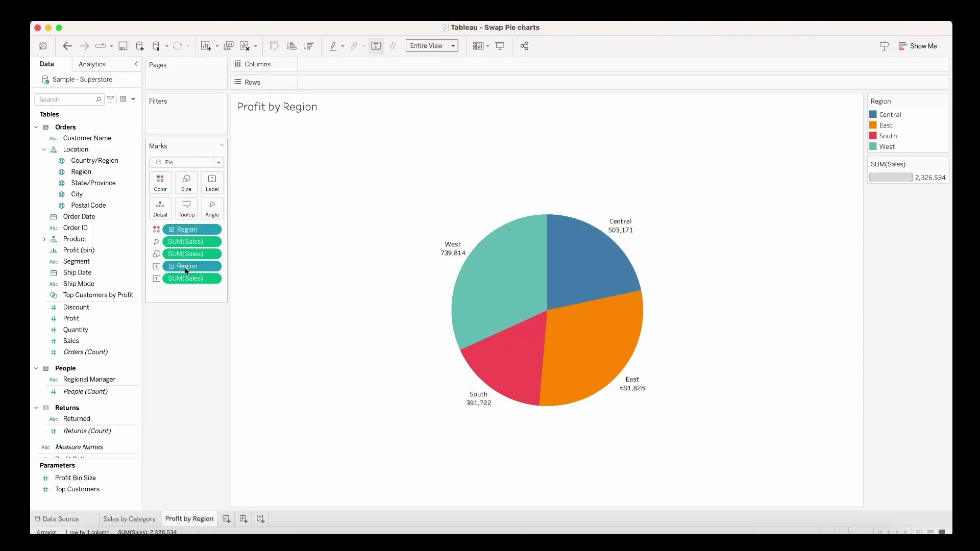
left_click_drag(71, 318, 188, 289)
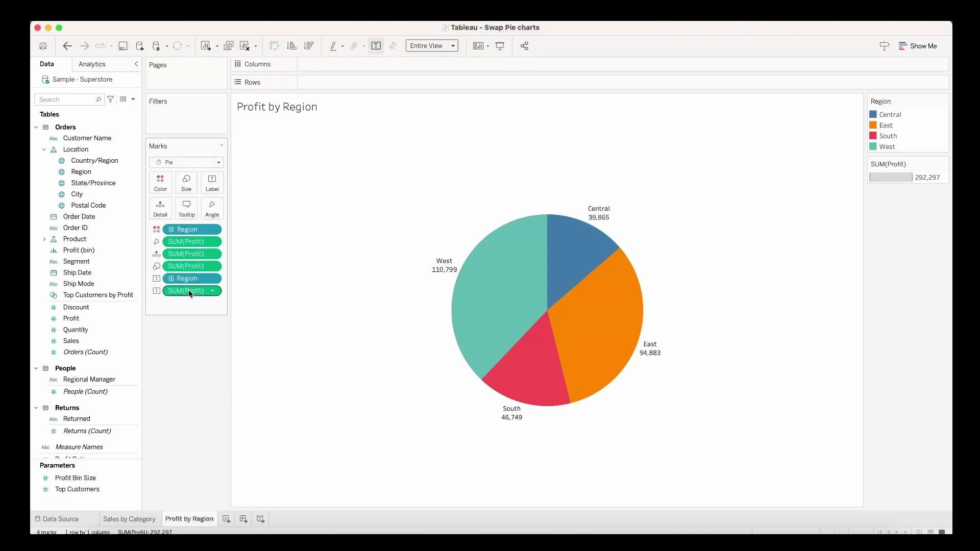
mouse_move(611, 339)
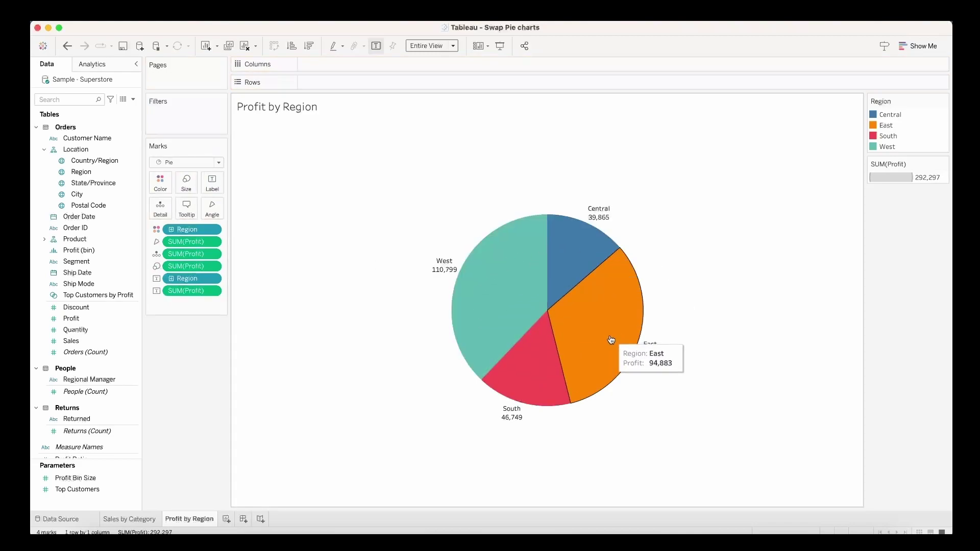
- Create Dashboard 1 with a Horizontal container holding both pie sheets
left_click(243, 519)
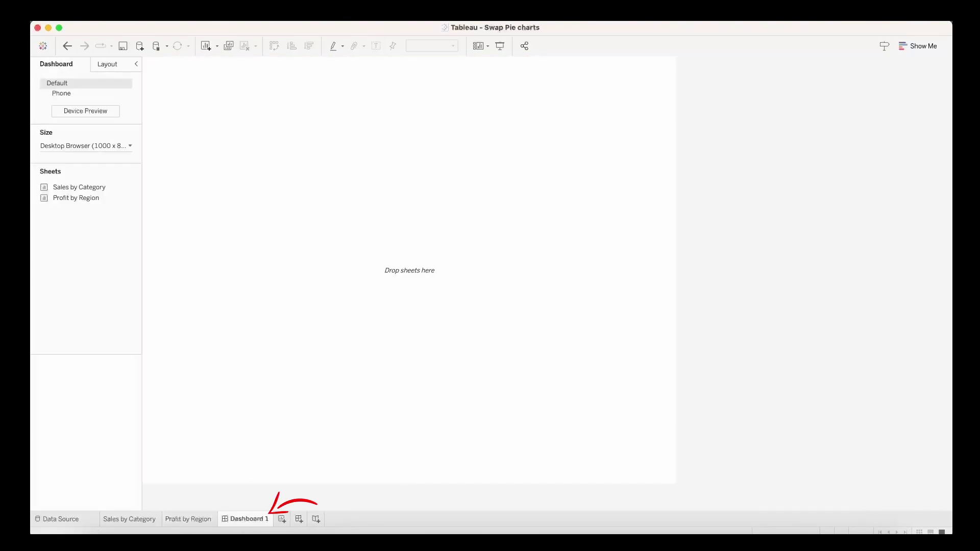
left_click_drag(61, 376, 293, 309)
left_click_drag(74, 188, 514, 213)
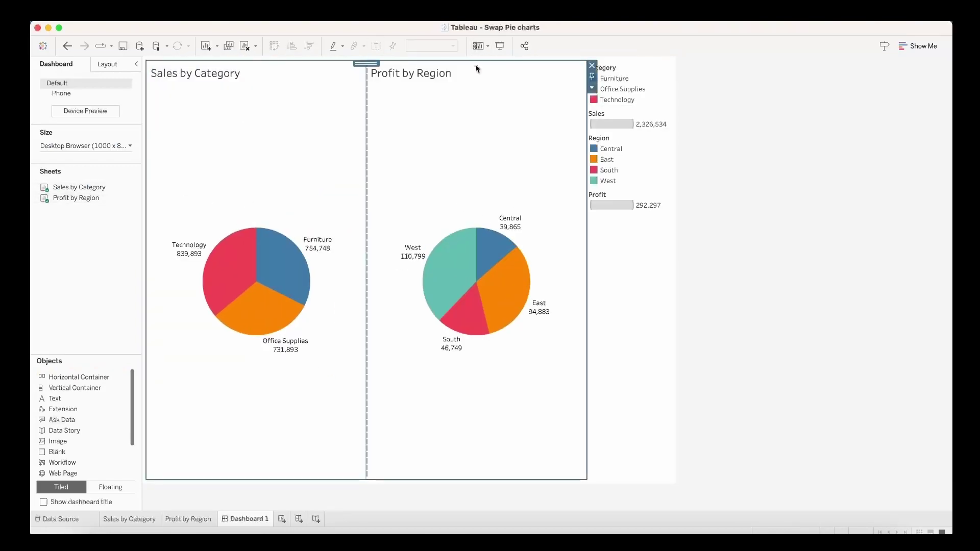
- Delete the legends container from the dashboard
left_click(642, 265)
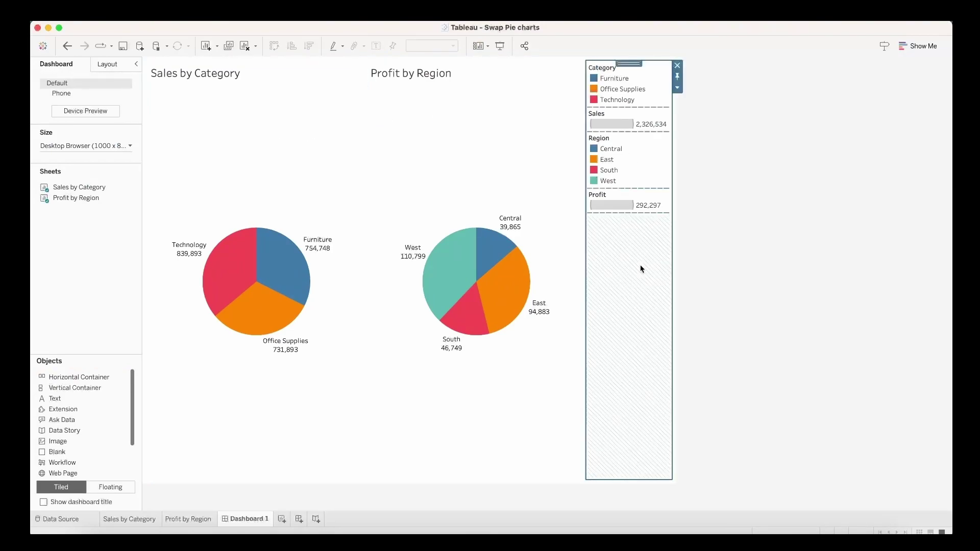
left_click(677, 65)
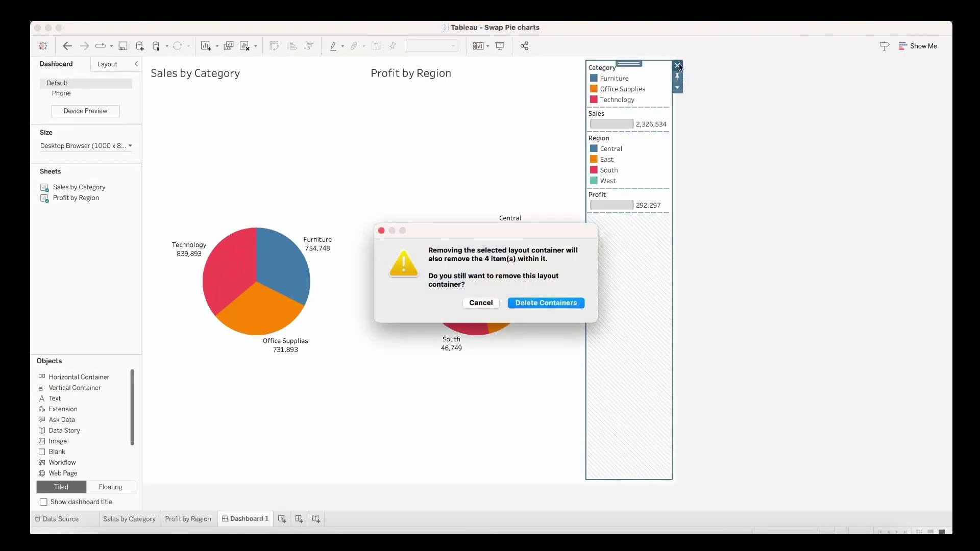
left_click(559, 304)
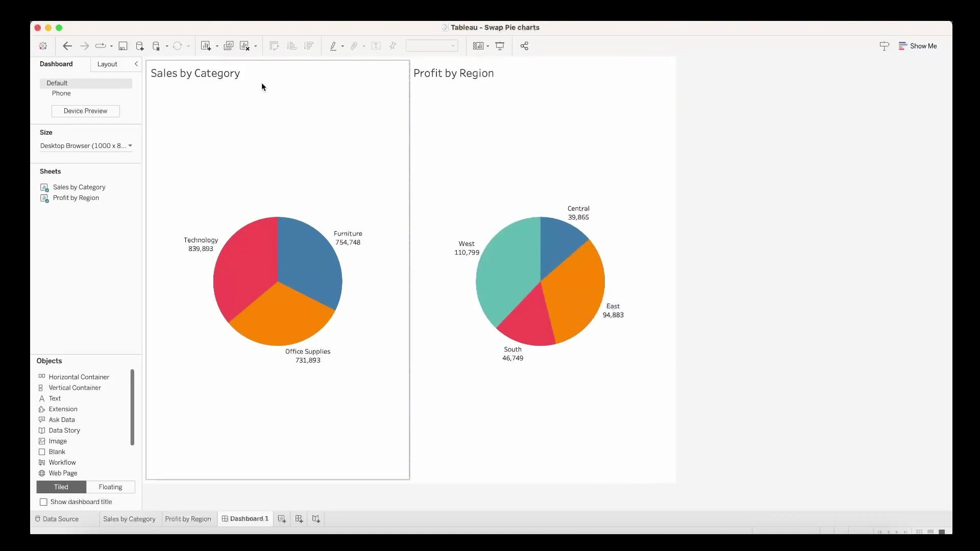
- Hide the titles of the Sales by Category and Profit by Region charts
right_click(237, 74)
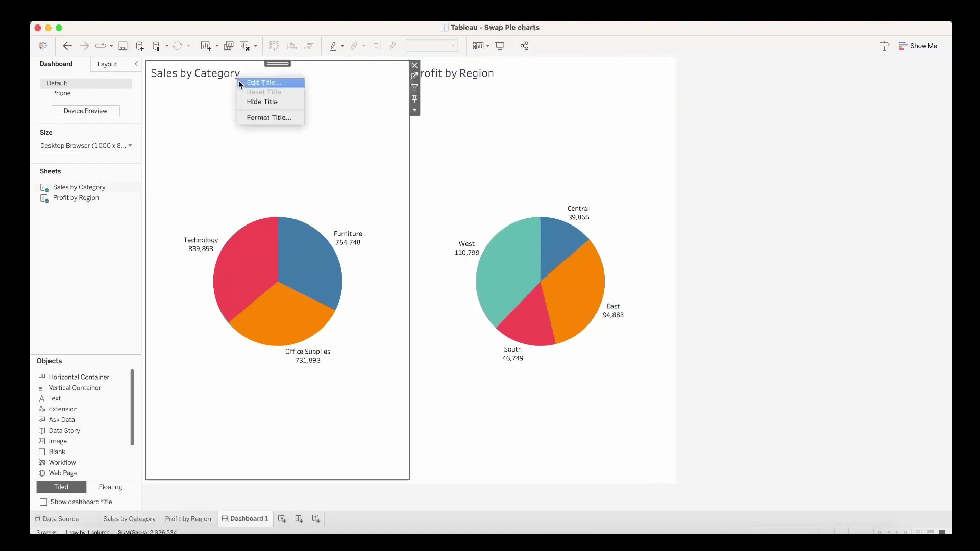
left_click(255, 103)
left_click(483, 72)
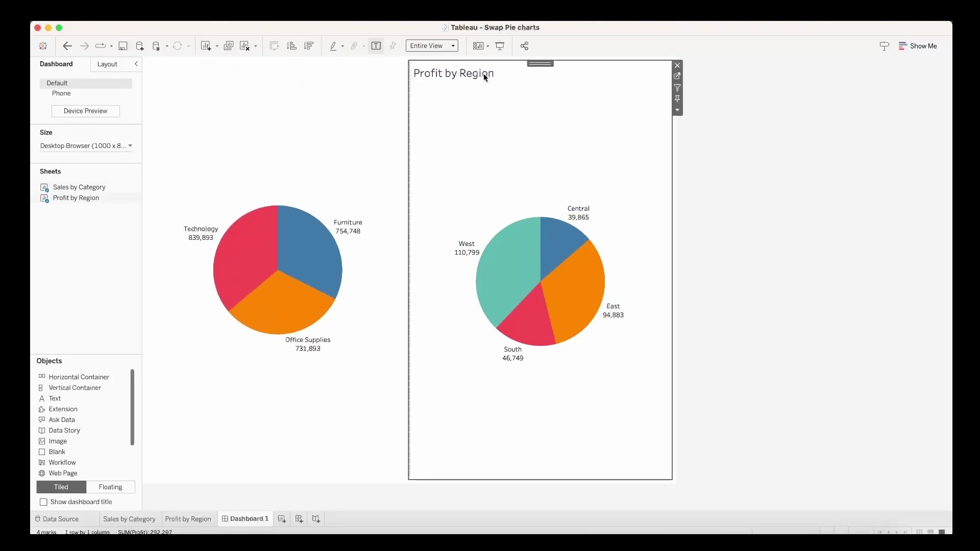
right_click(483, 72)
left_click(501, 100)
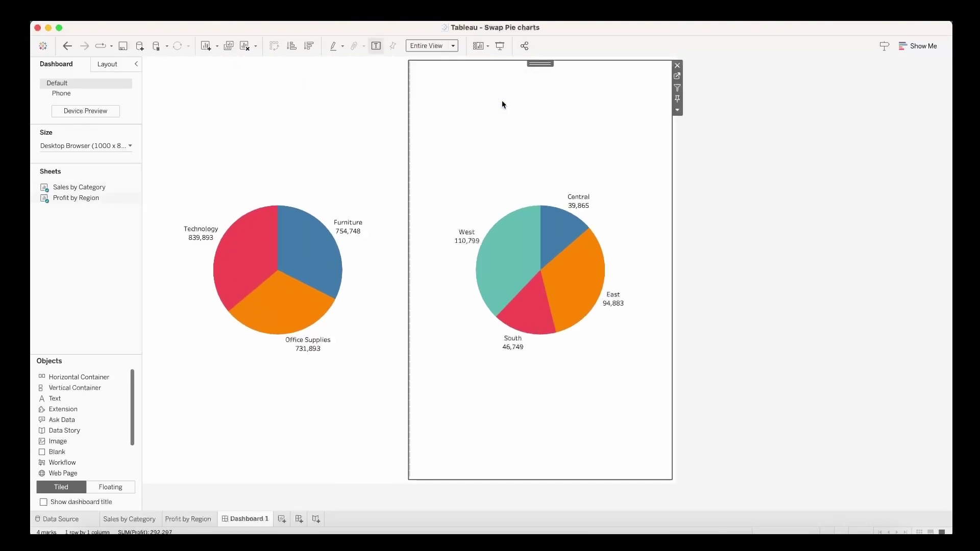
- From the Sales by Category sheet, create a new parameter named Swap
left_click(118, 519)
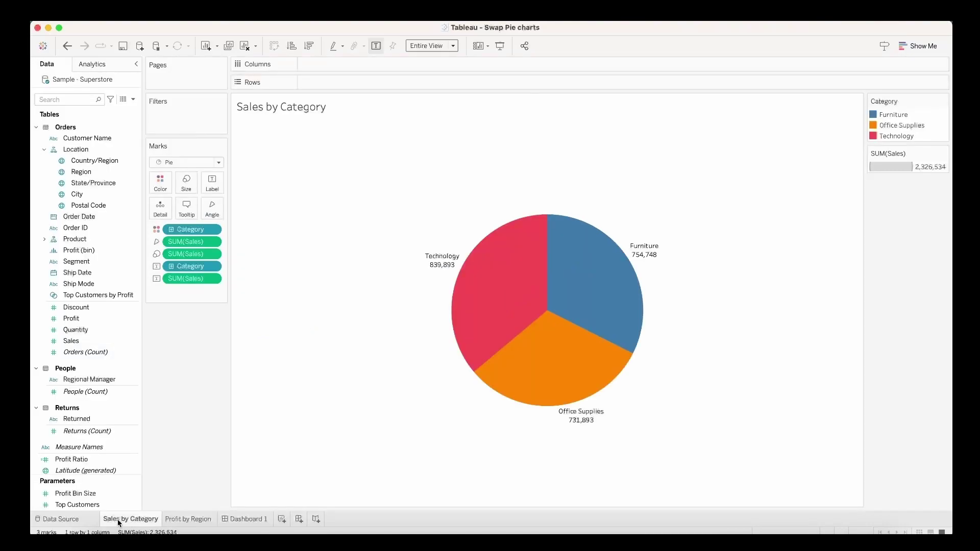
left_click(132, 99)
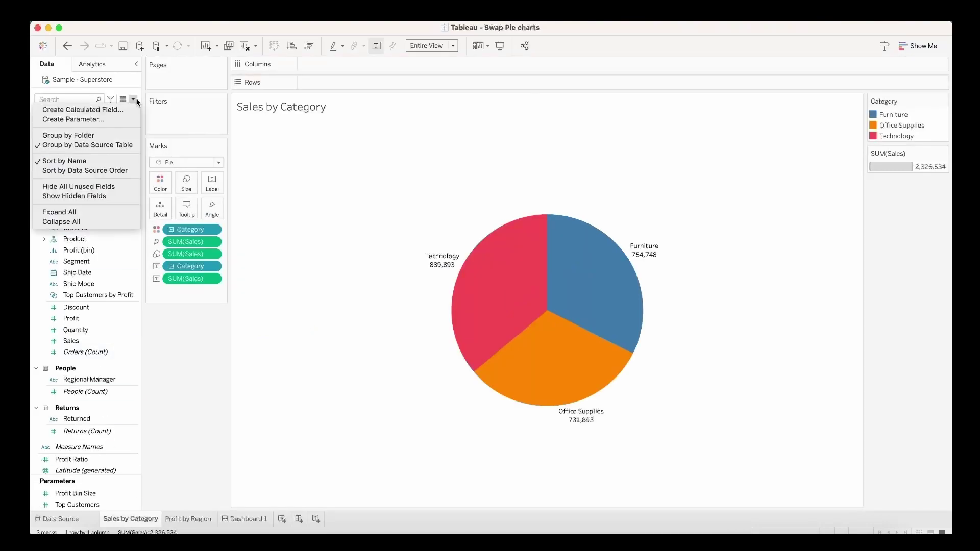
left_click(85, 119)
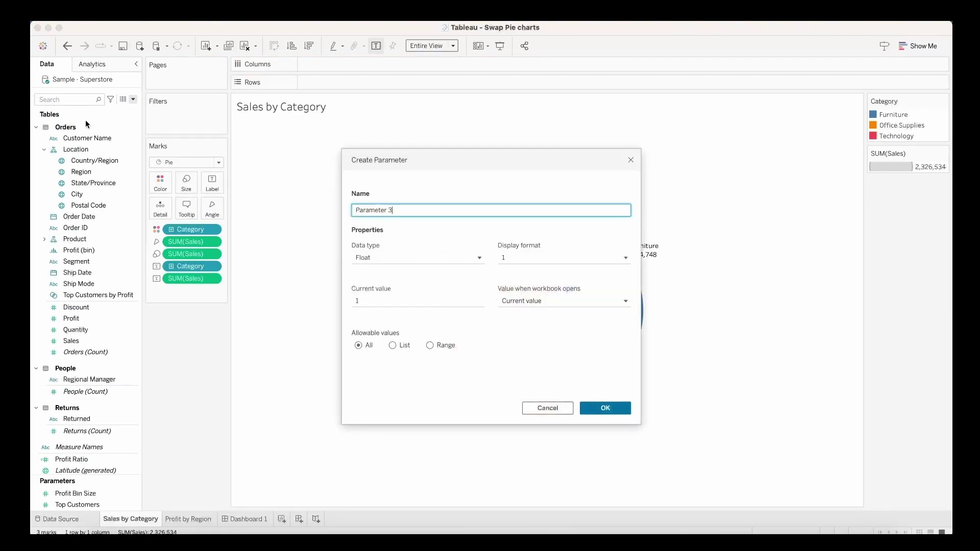
key("super+a")
type("Swap")
key("Tab")
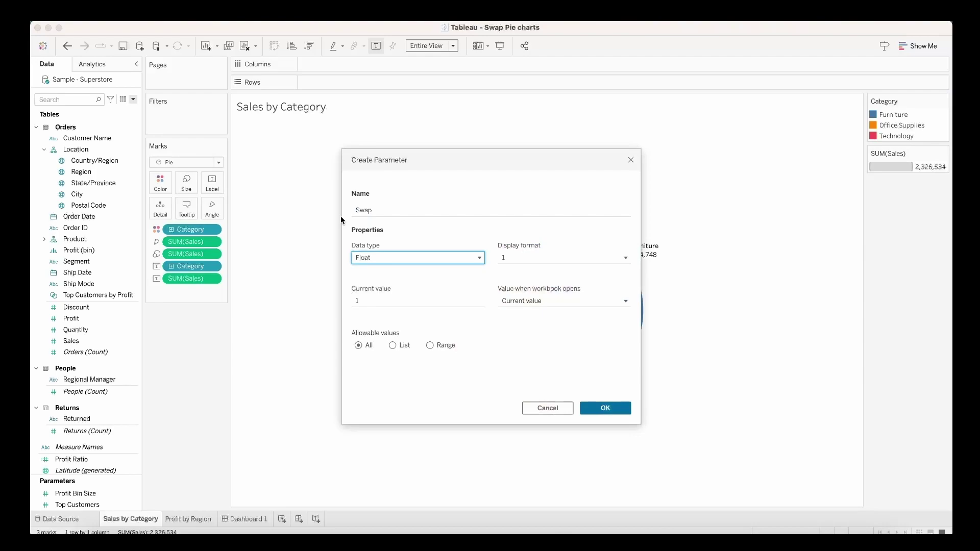
- Make Swap a String list with values Sales by Category and Profit by Region
left_click(390, 257)
left_click(387, 295)
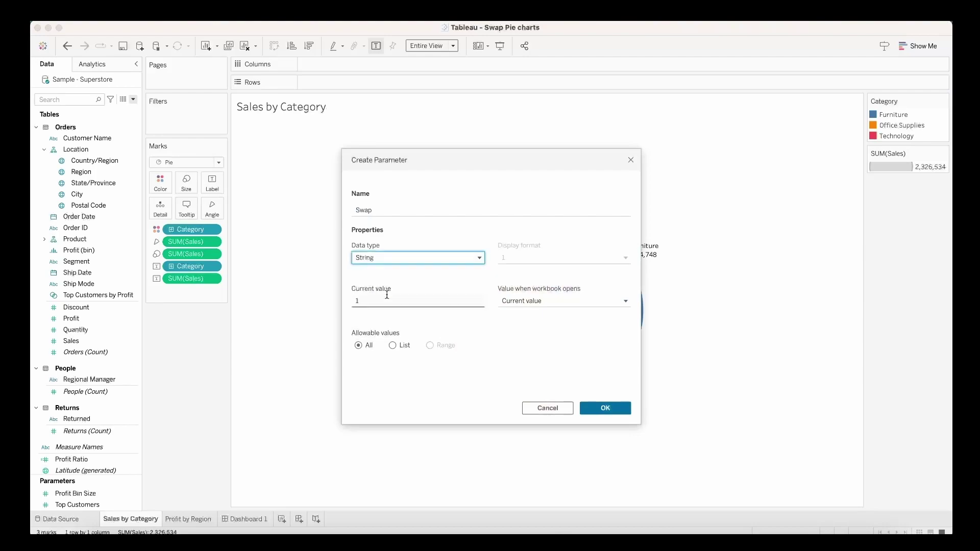
left_click(394, 345)
left_click(379, 380)
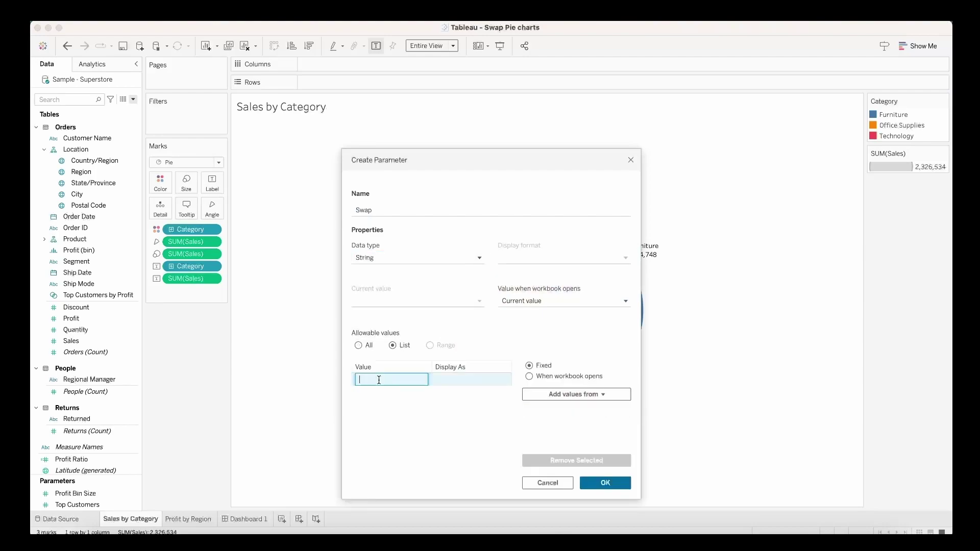
type("Sales by Category")
key("Return")
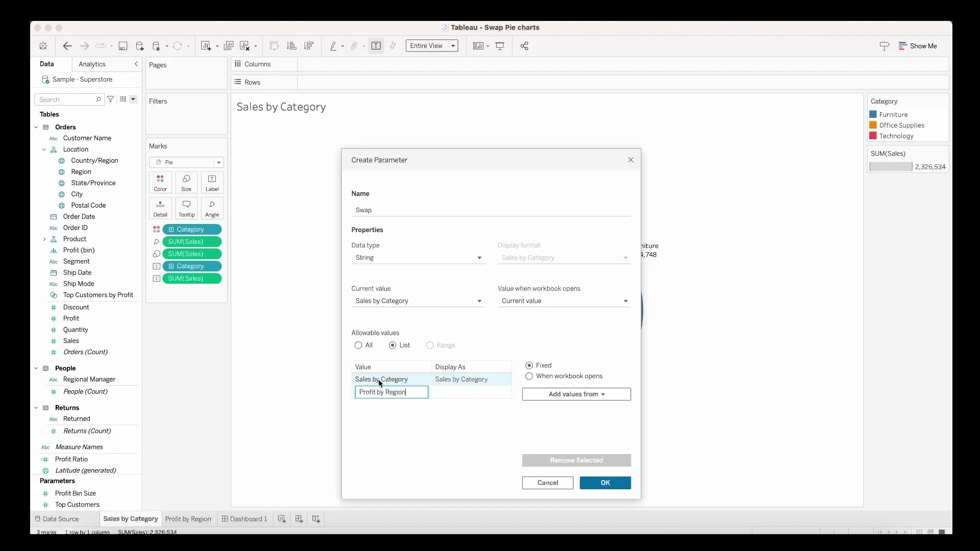
key("Return")
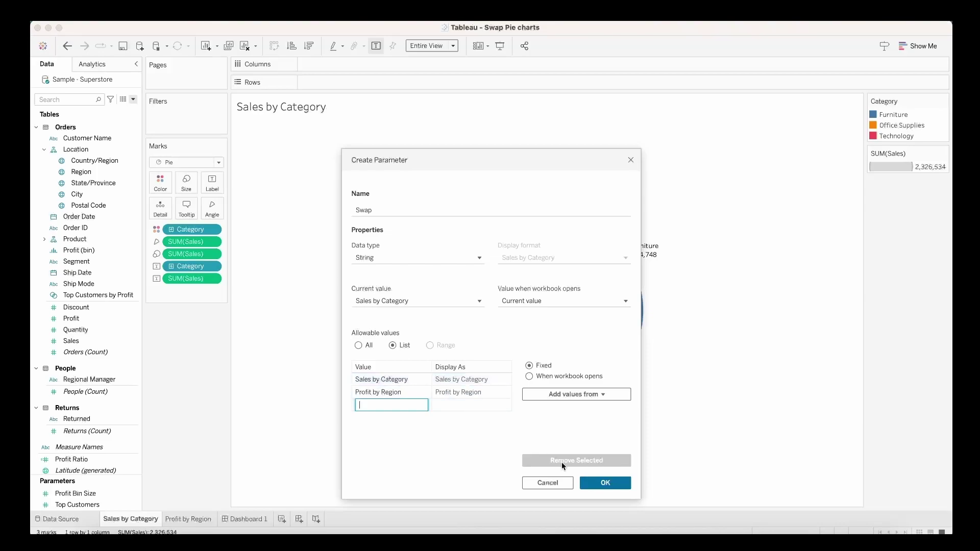
left_click(593, 482)
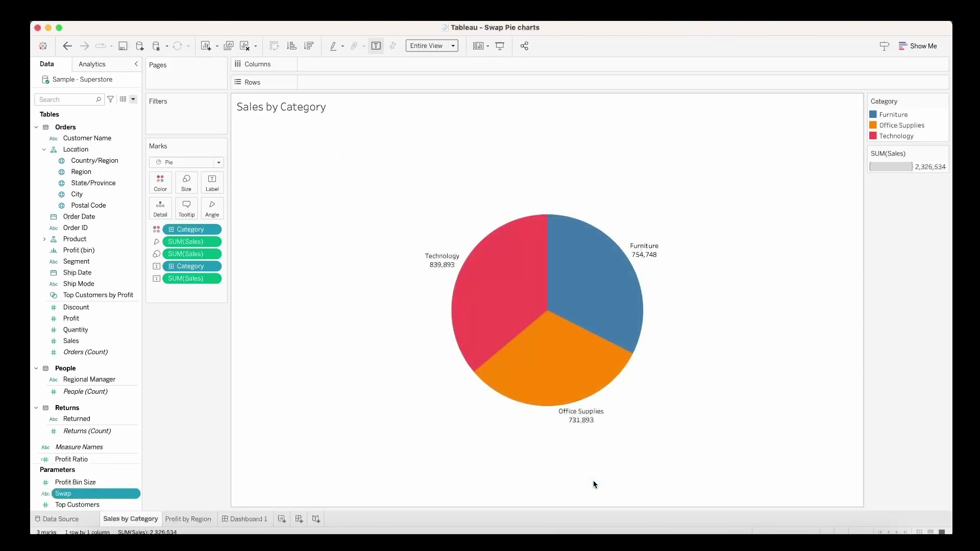
- Create a calculated field named 'Swap sheet calculation'
left_click(133, 99)
left_click(118, 106)
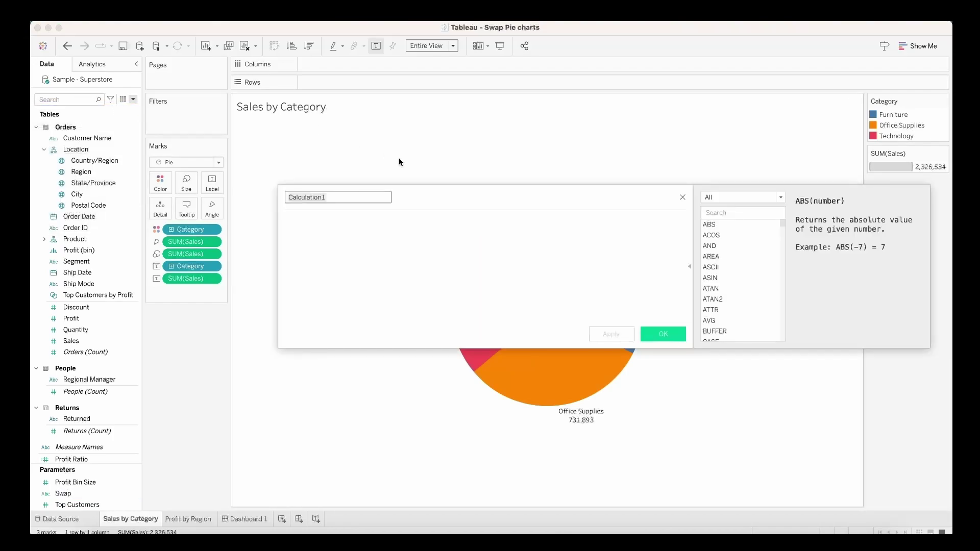
type("Swap shee")
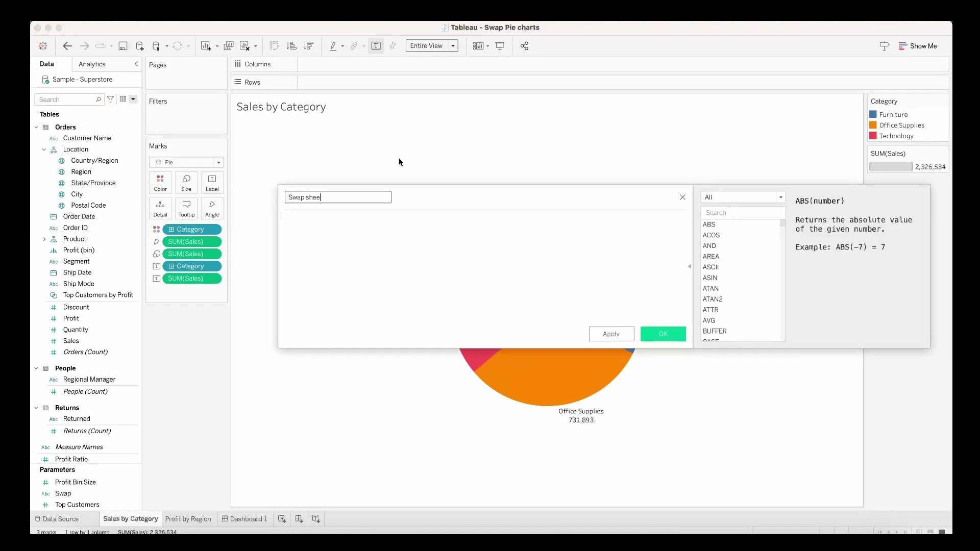
type("t calculation")
key("Tab")
- Enter IF [Swap]='Sales by Category' THEN 'Sales by Category' ELSE 'Profit by Region' END and save
type("IF")
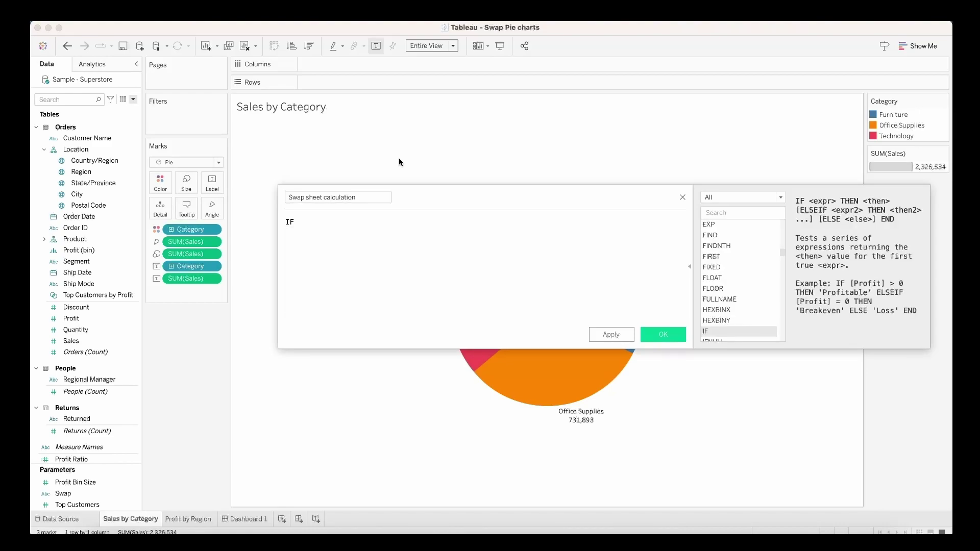
type(" swa")
key("Return")
type("='Sales by Ct")
key("BackSpace")
type("ategory' then ")
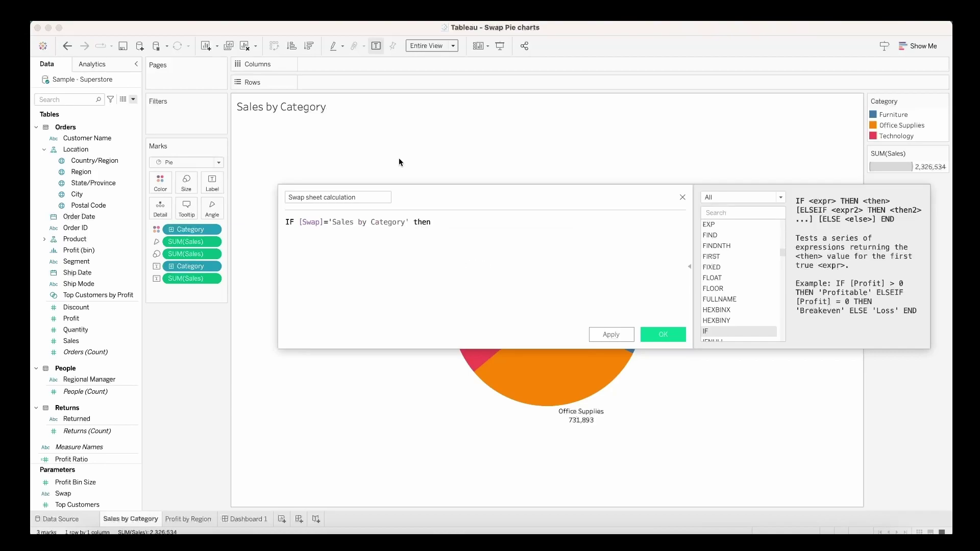
type("'Sales by Category'")
key("Return")
type("ELSE ")
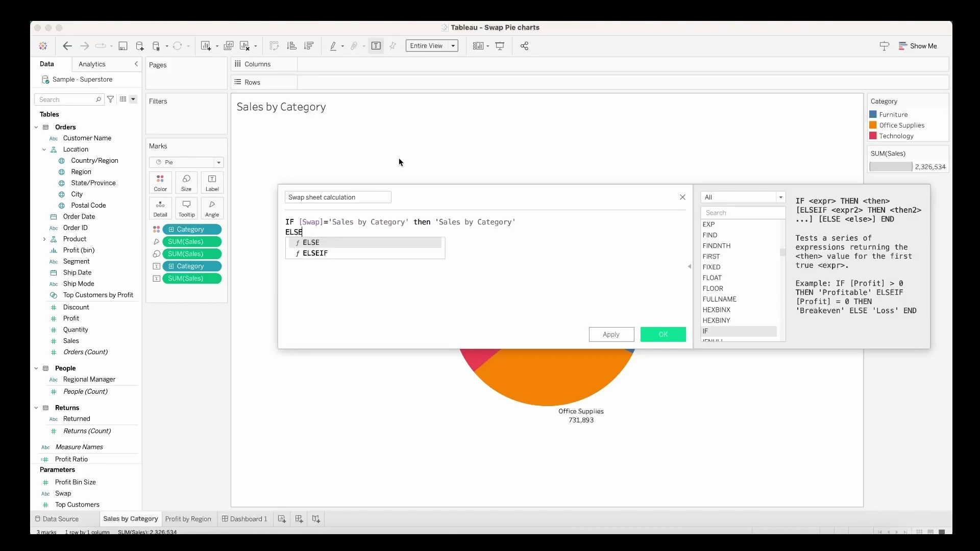
type("'Profi")
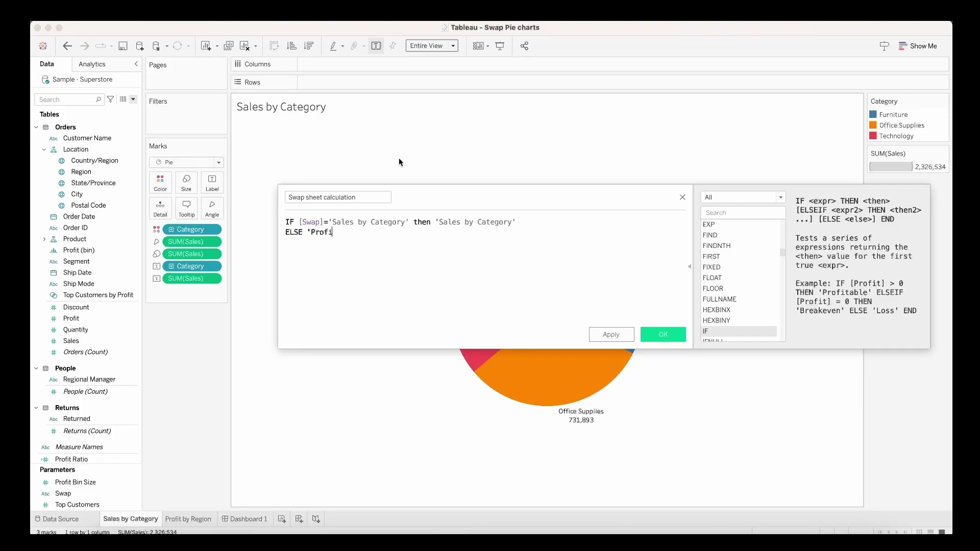
type("t by Region'")
key("Return")
type("END")
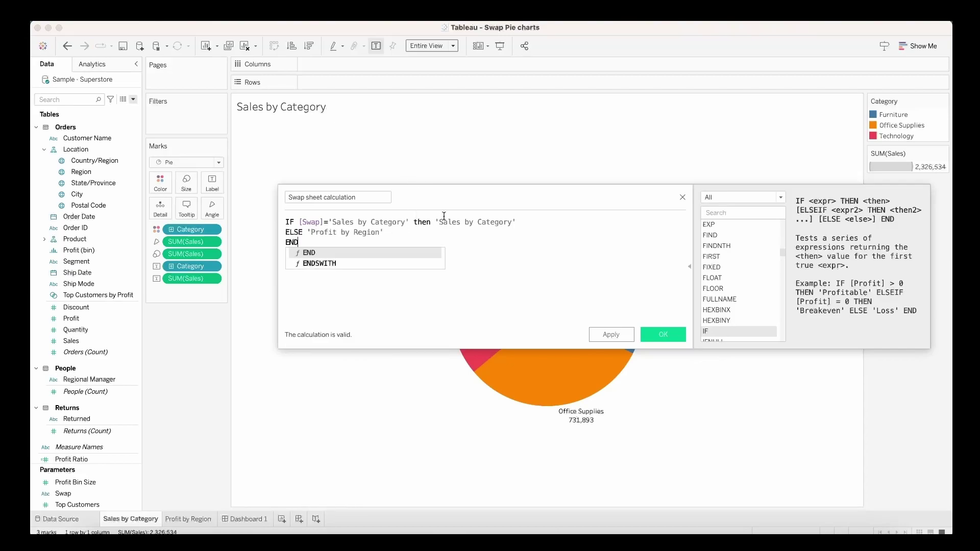
left_click_drag(438, 222, 513, 218)
key("super+c")
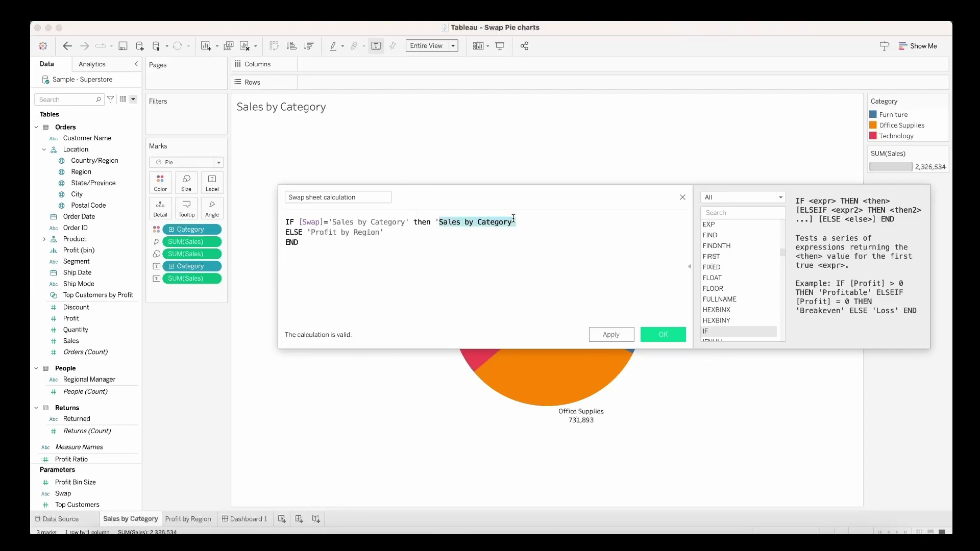
left_click(541, 258)
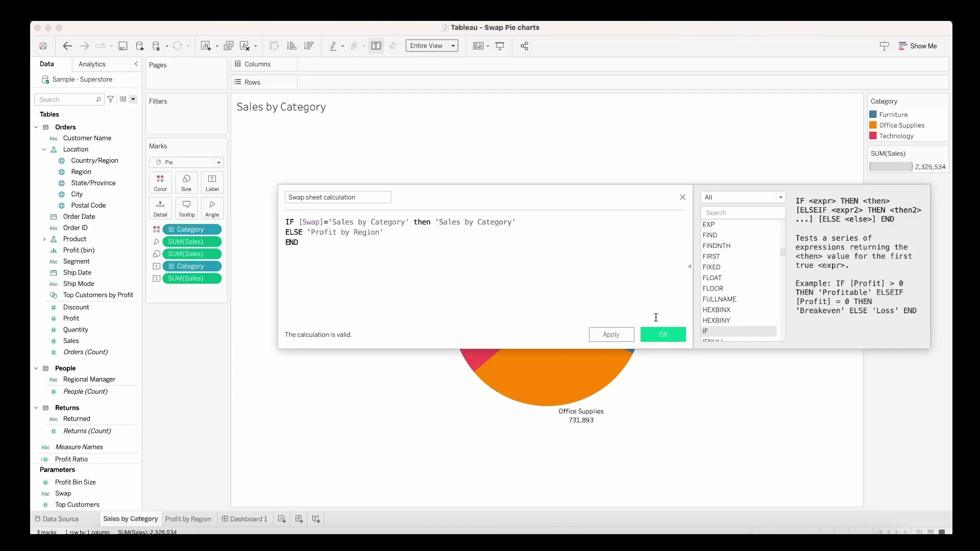
left_click(663, 335)
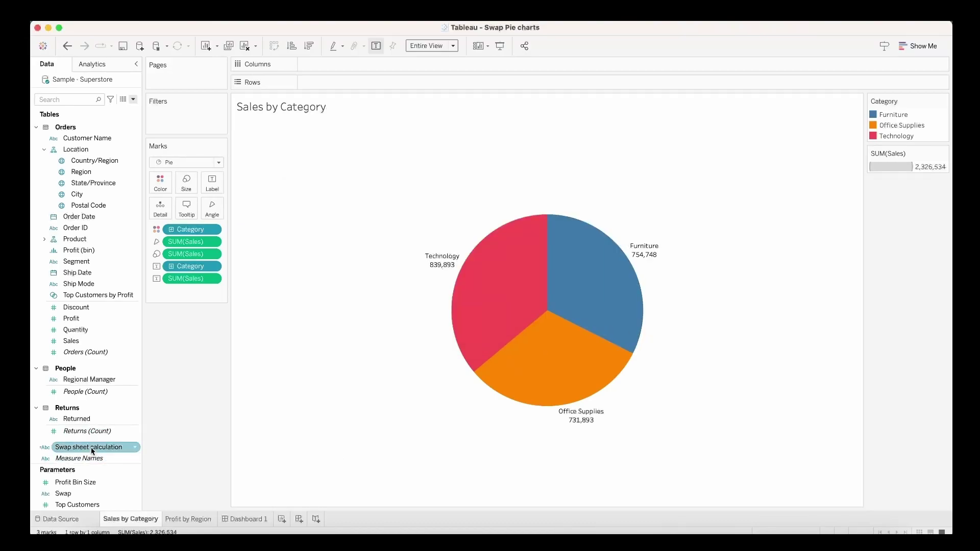
- Filter Sales by Category on Swap sheet calculation, custom value 'Sales by Category'
left_click_drag(92, 450, 199, 115)
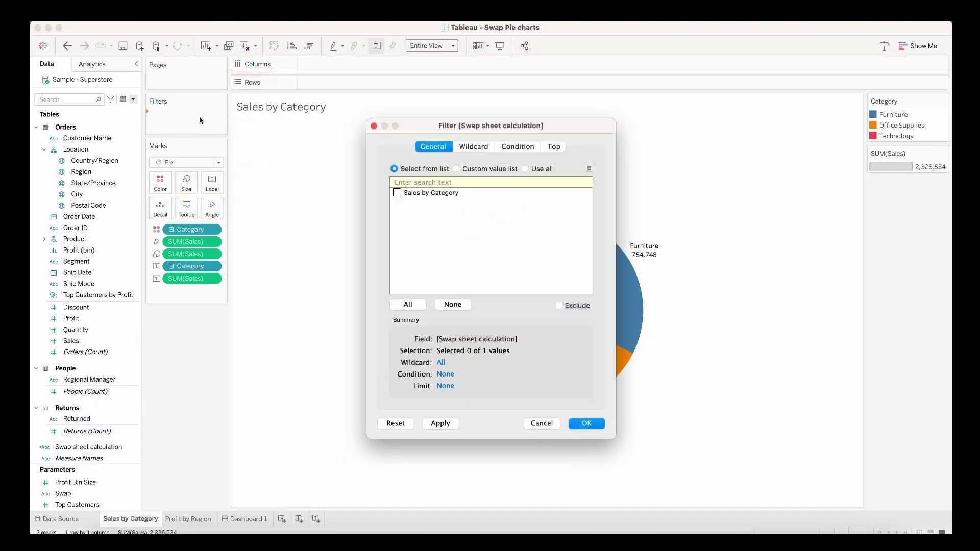
left_click(468, 169)
key("super+v")
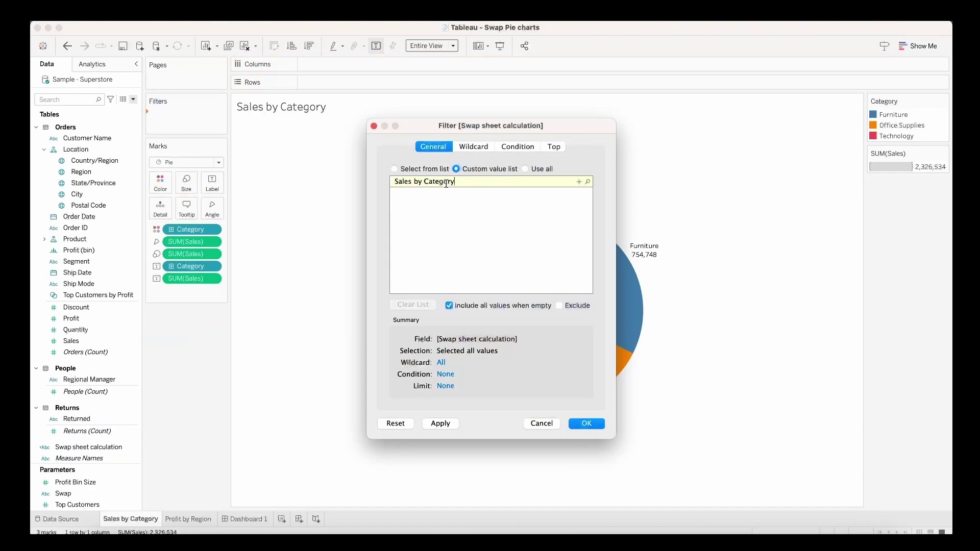
left_click(578, 182)
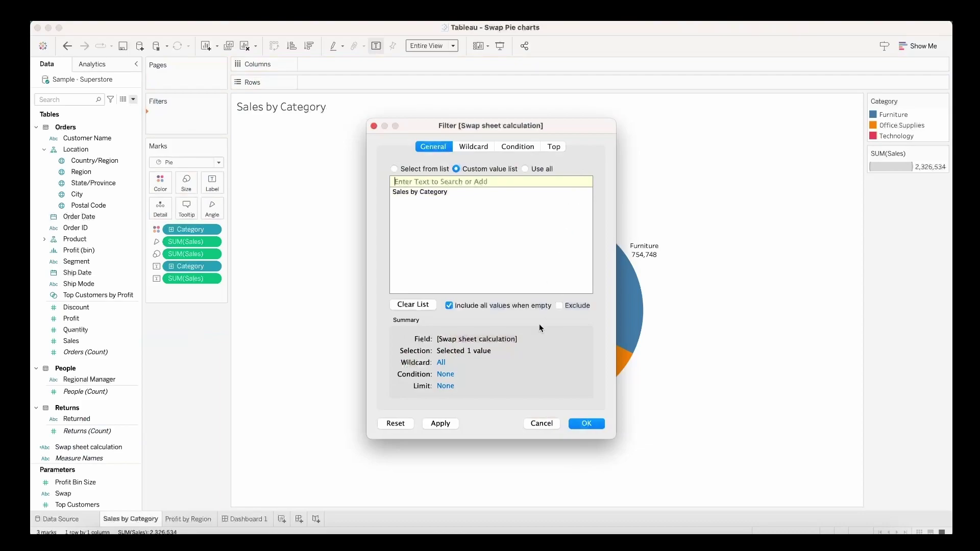
left_click(579, 424)
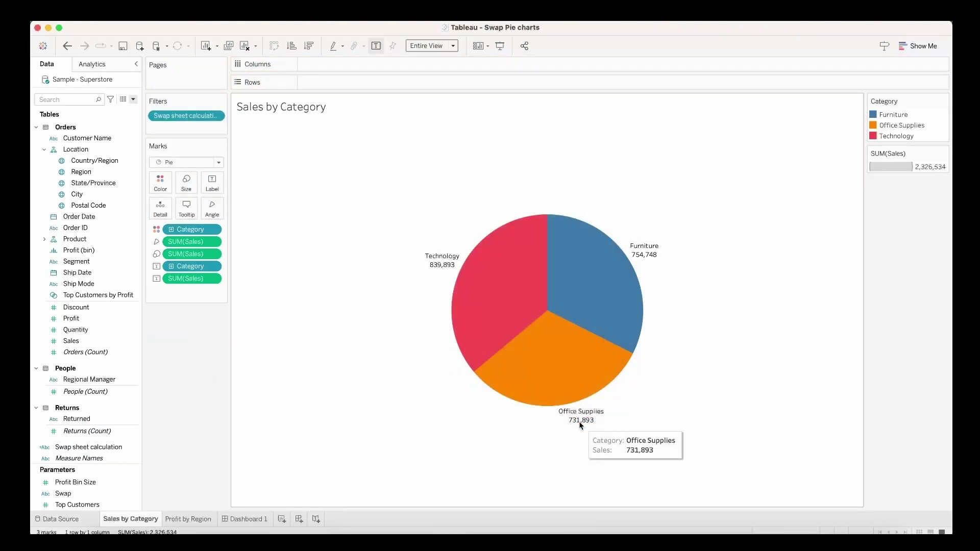
- Filter Profit by Region on Swap sheet calculation, custom value 'Profit by Region'
left_click(197, 520)
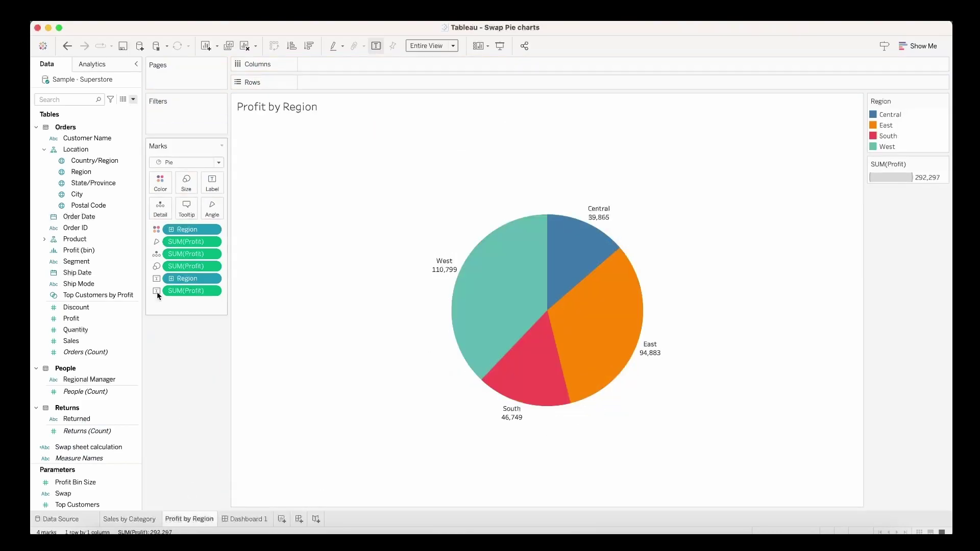
left_click(89, 496)
left_click(99, 447)
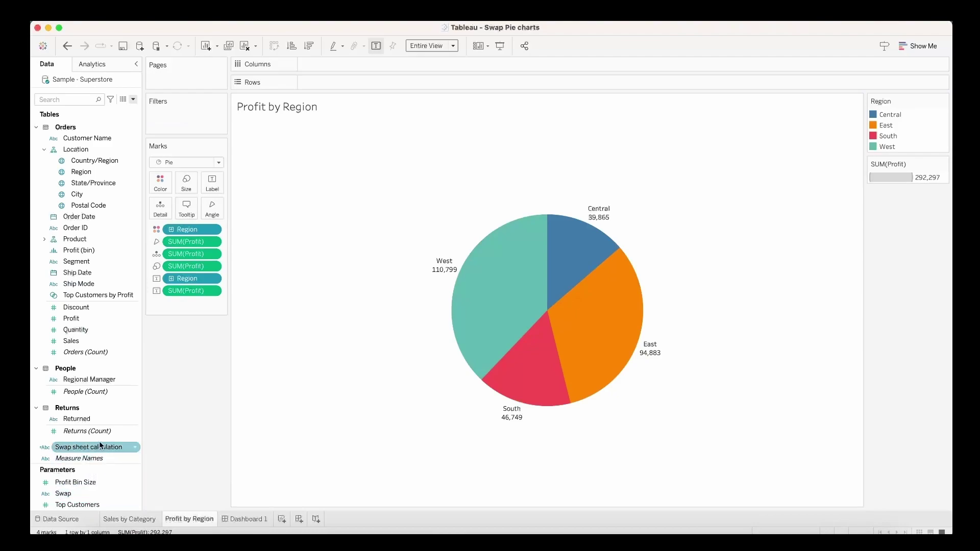
left_click_drag(99, 448, 219, 114)
left_click(488, 169)
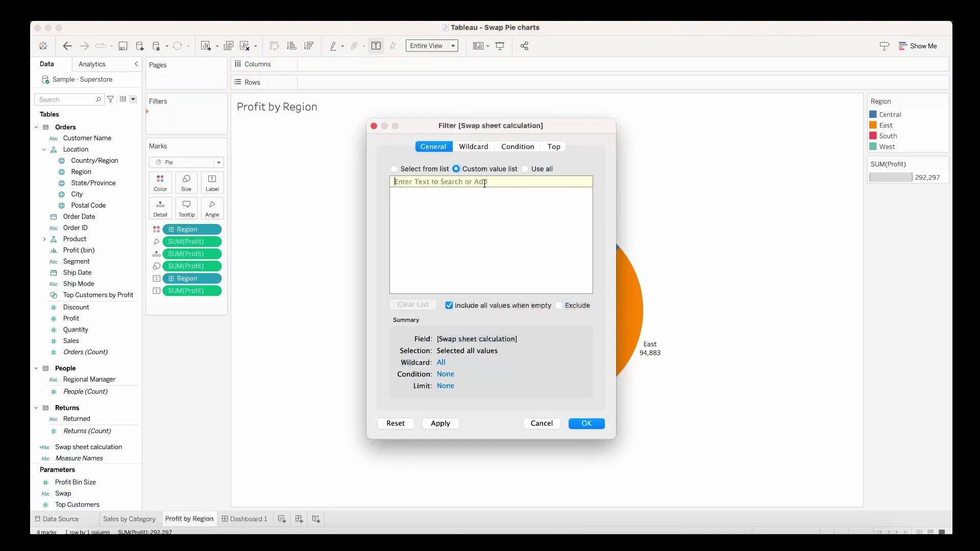
type("Profit by Region")
left_click(577, 182)
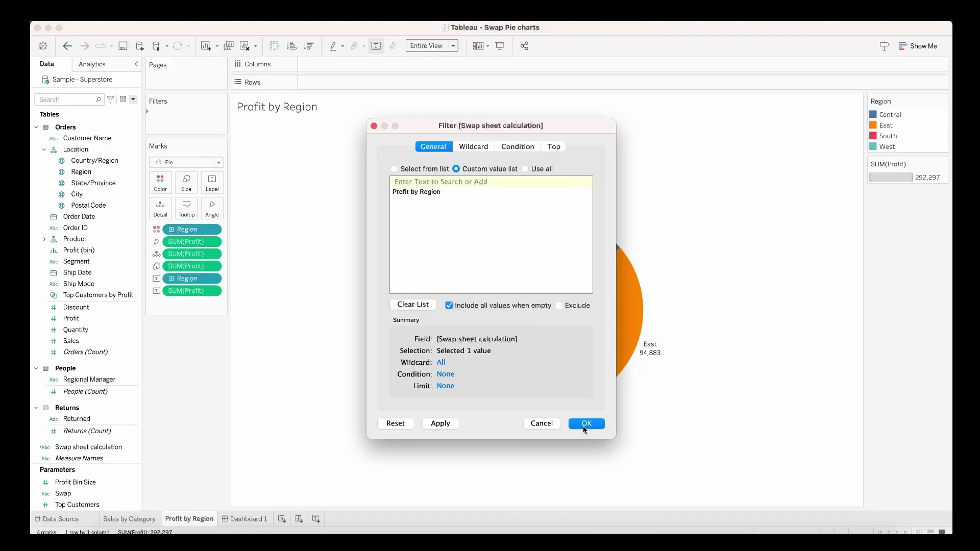
left_click(583, 424)
- Add the Swap parameter control to Dashboard 1
left_click(235, 520)
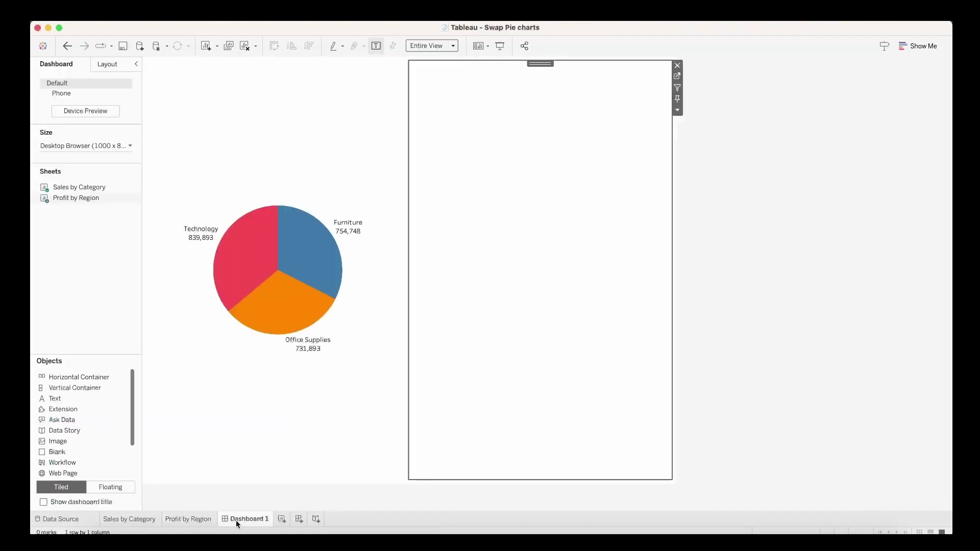
left_click(678, 110)
mouse_move(713, 179)
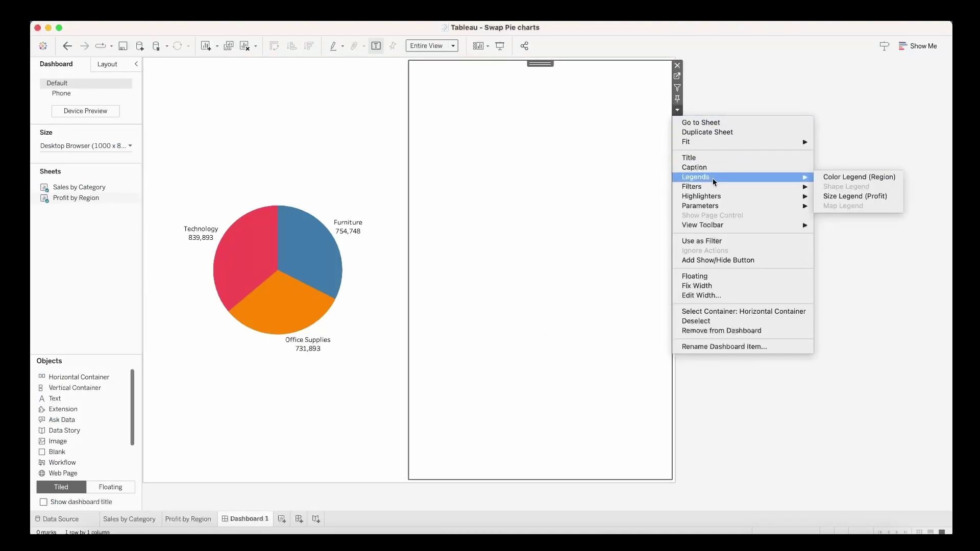
mouse_move(735, 205)
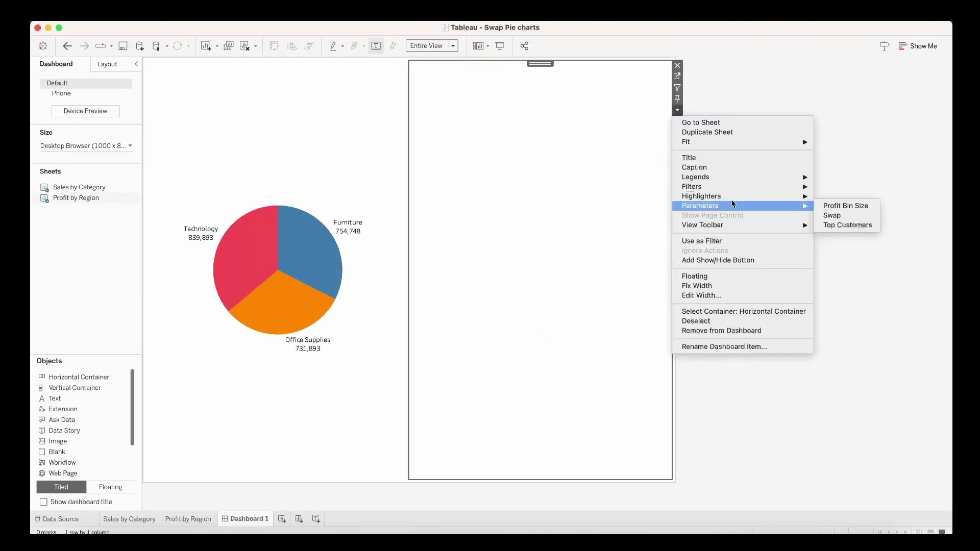
left_click(878, 217)
- Test Swap by switching to Profit by Region, then back to Sales by Category
left_click(644, 80)
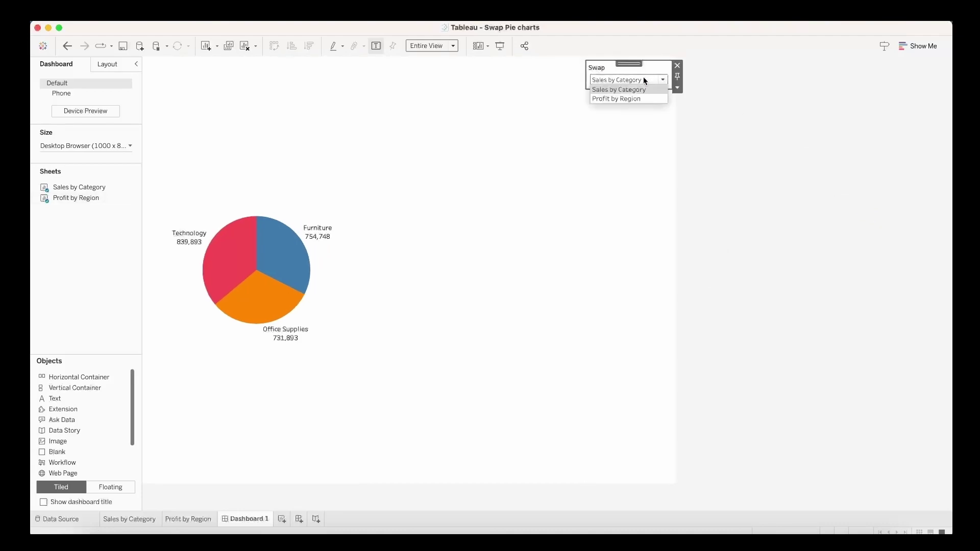
left_click(623, 99)
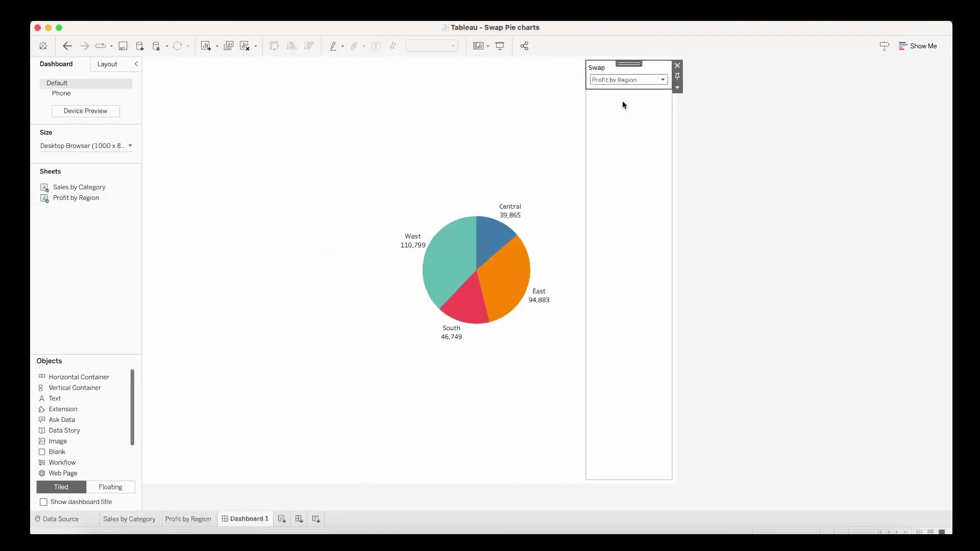
left_click(627, 80)
left_click(617, 89)
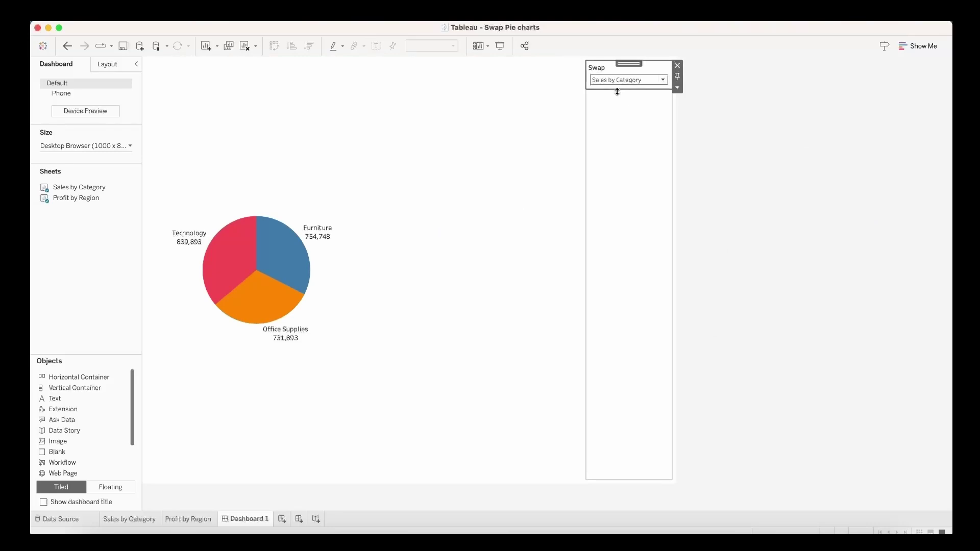
- Add an empty "" column to Sales by Category and hide its header
left_click(187, 519)
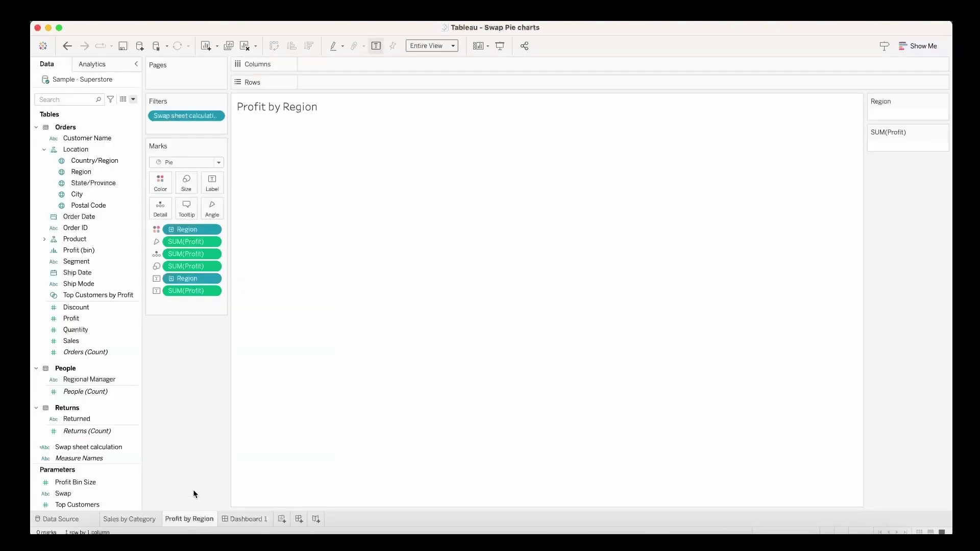
left_click(133, 504)
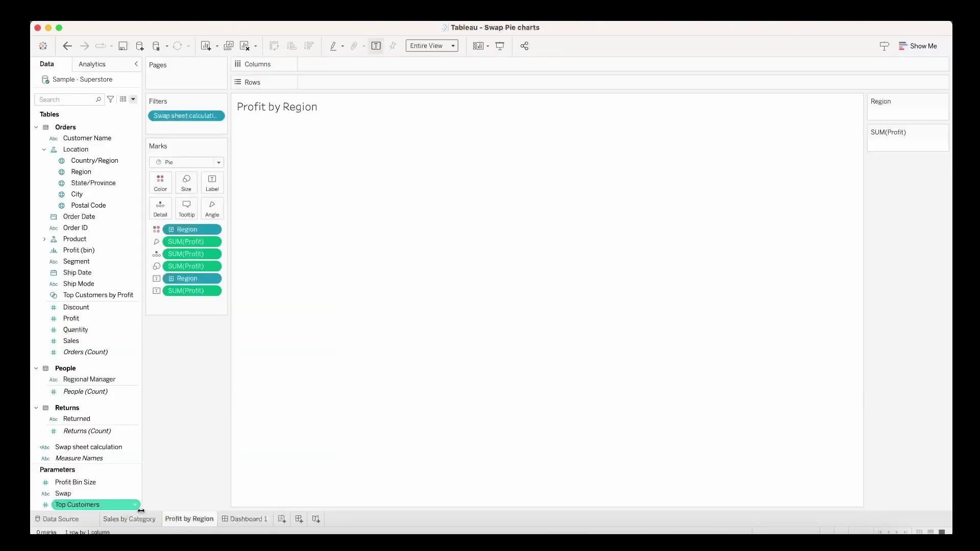
left_click(140, 518)
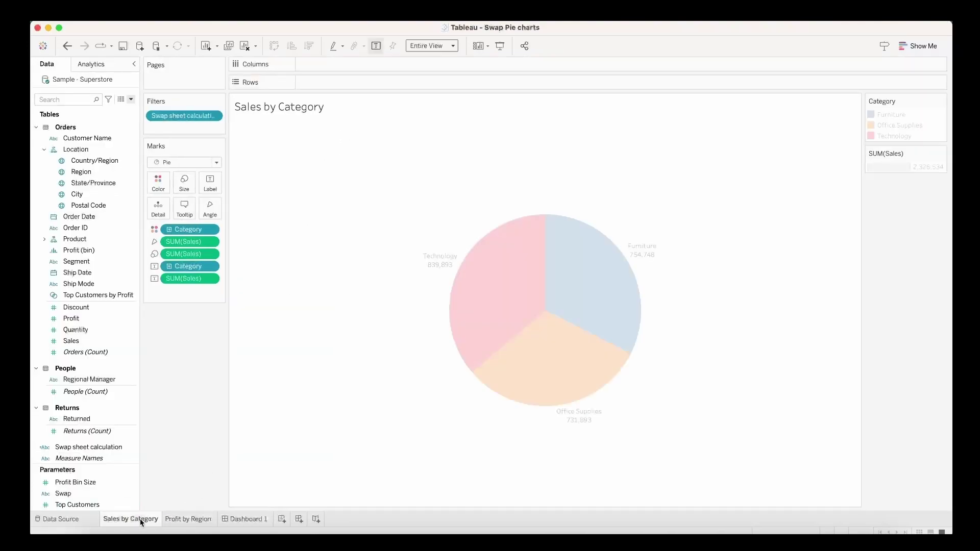
double_click(356, 63)
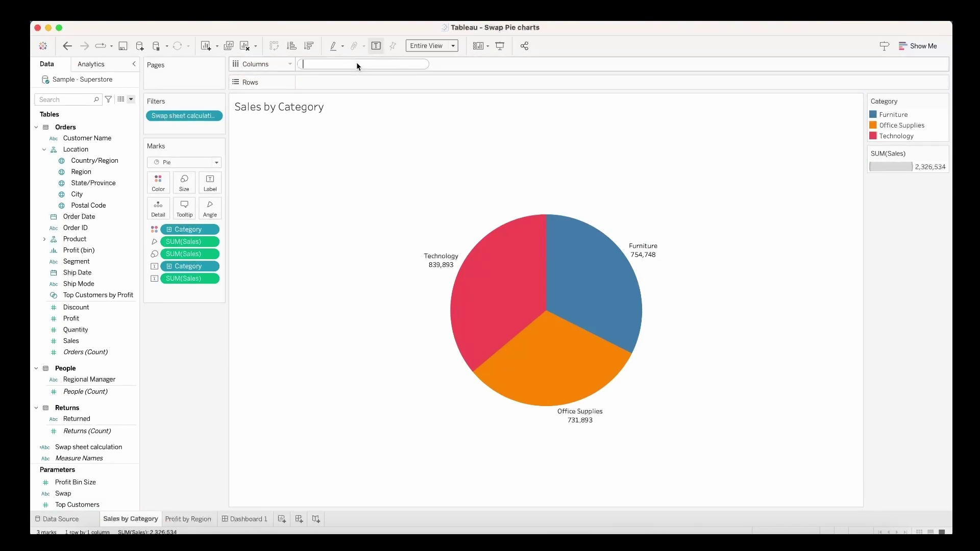
type("\"\"")
key("Return")
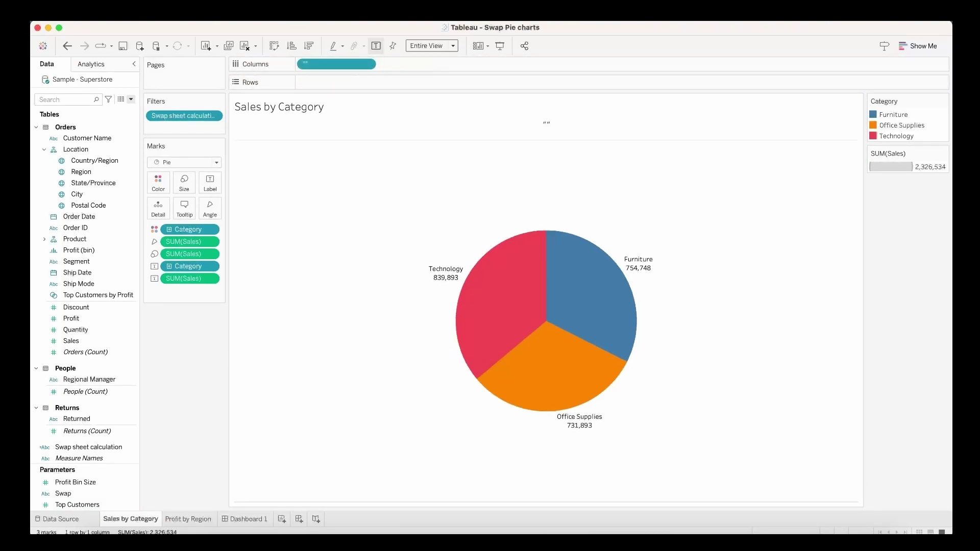
right_click(337, 66)
left_click(371, 107)
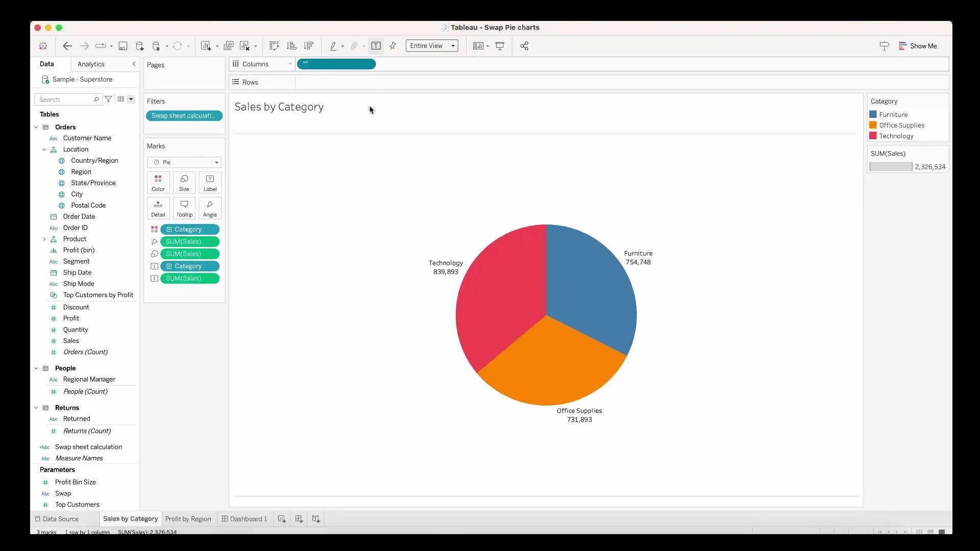
- Add an empty "" column to the Profit by Region sheet
left_click(189, 519)
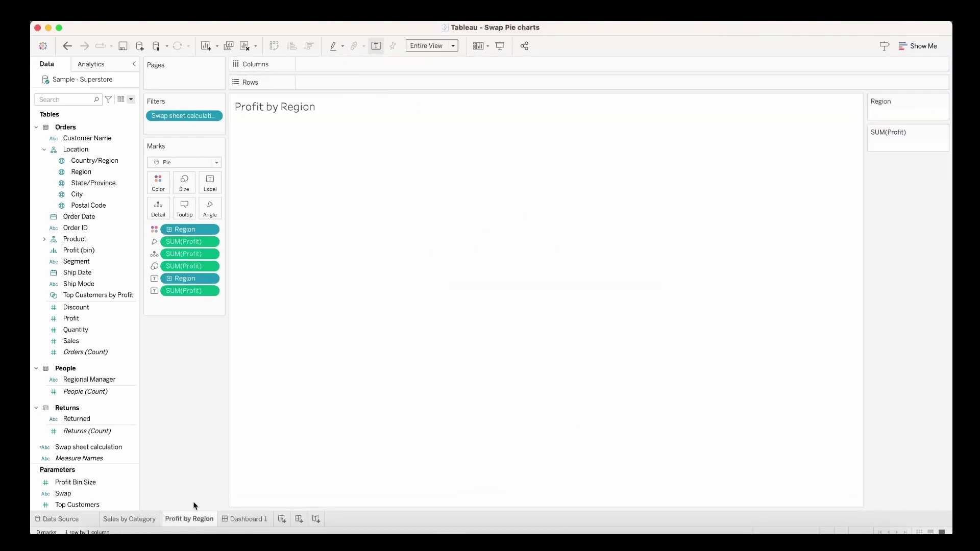
double_click(385, 63)
type("\"\"")
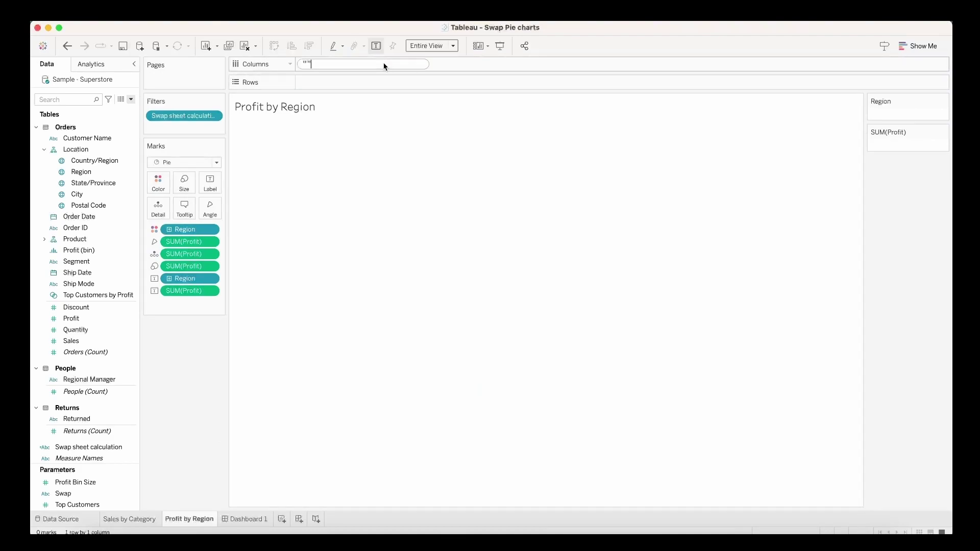
key("Return")
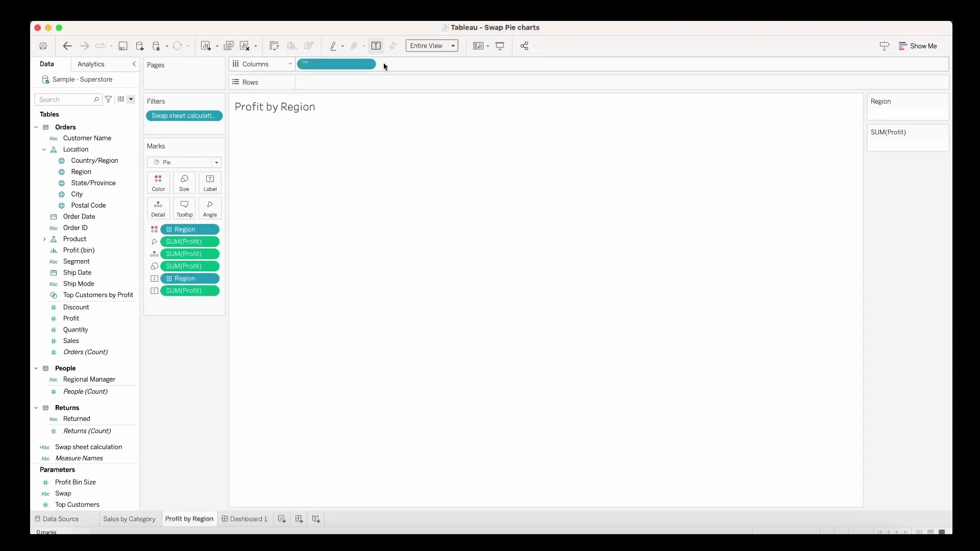
- Show the Swap parameter control and set it to Profit by Region
right_click(76, 492)
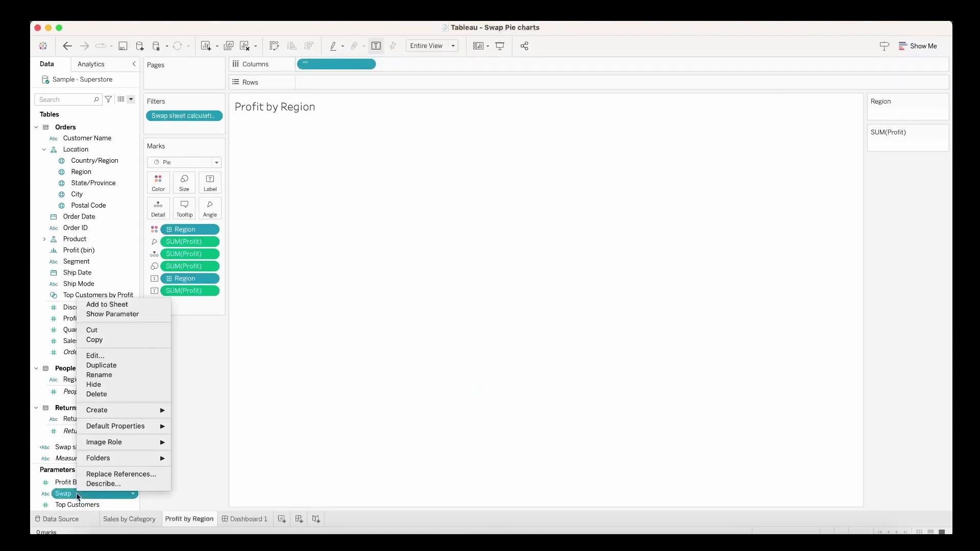
left_click(149, 314)
left_click(942, 177)
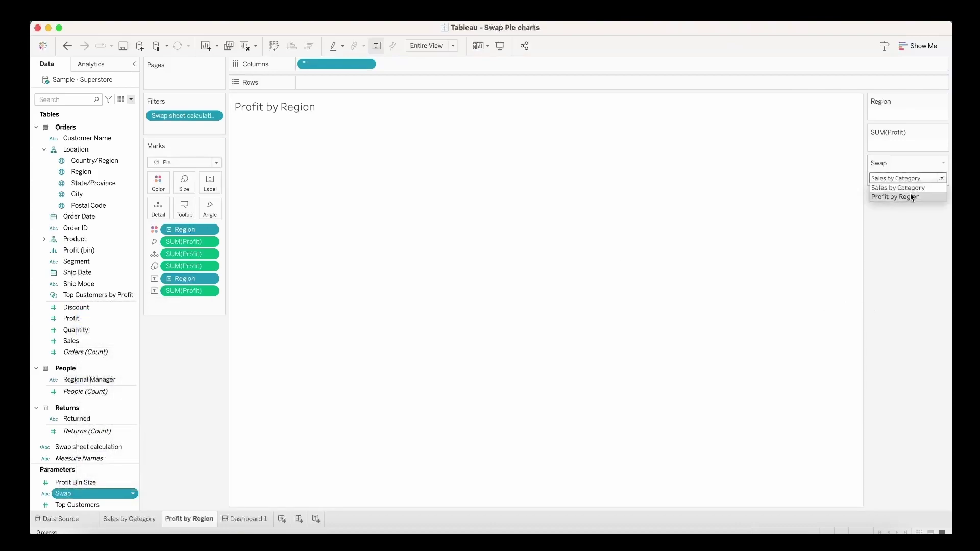
left_click(911, 196)
- Hide the Profit by Region placeholder header, then return to Dashboard 1
right_click(511, 127)
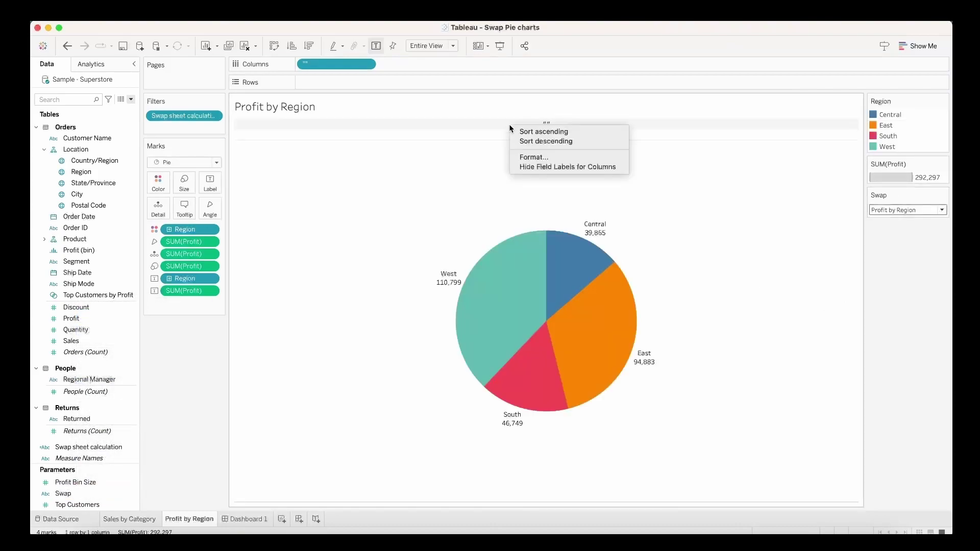
left_click(480, 140)
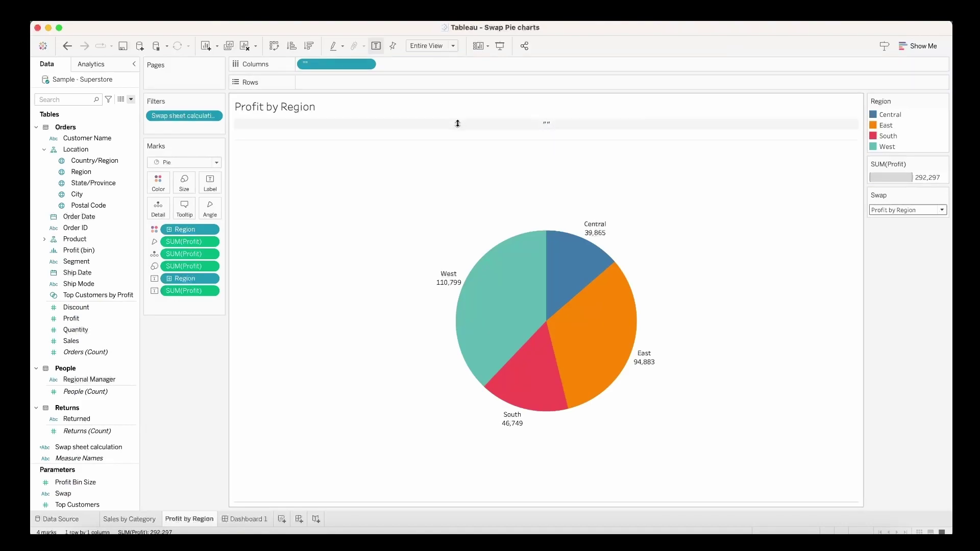
right_click(345, 67)
left_click(376, 105)
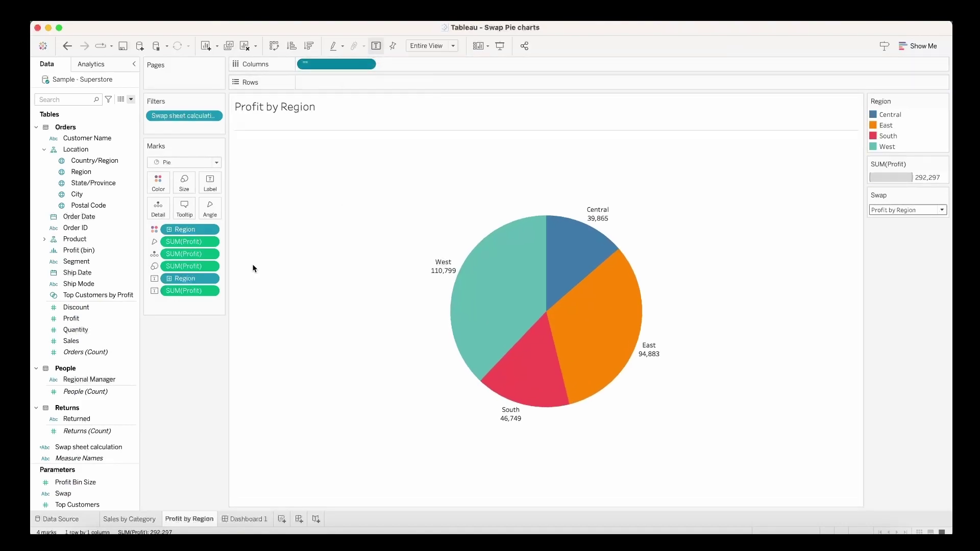
left_click(243, 519)
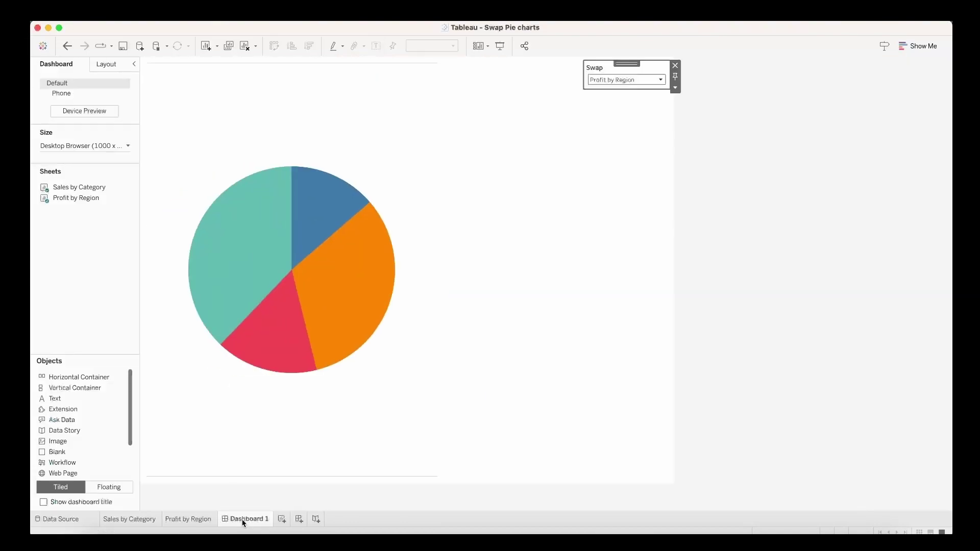
- Pick Sales by Category in the dashboard's Swap dropdown to show the category pie
left_click(634, 80)
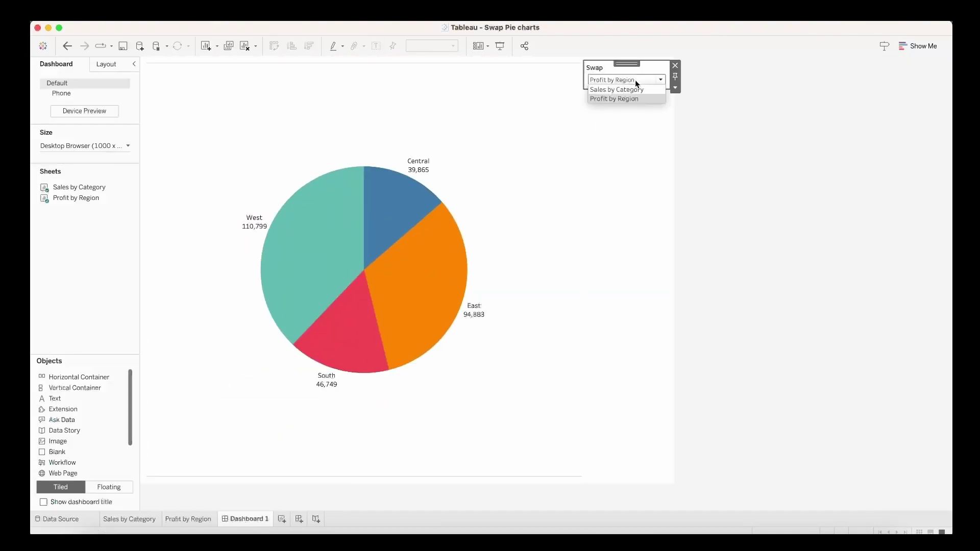
left_click(629, 89)
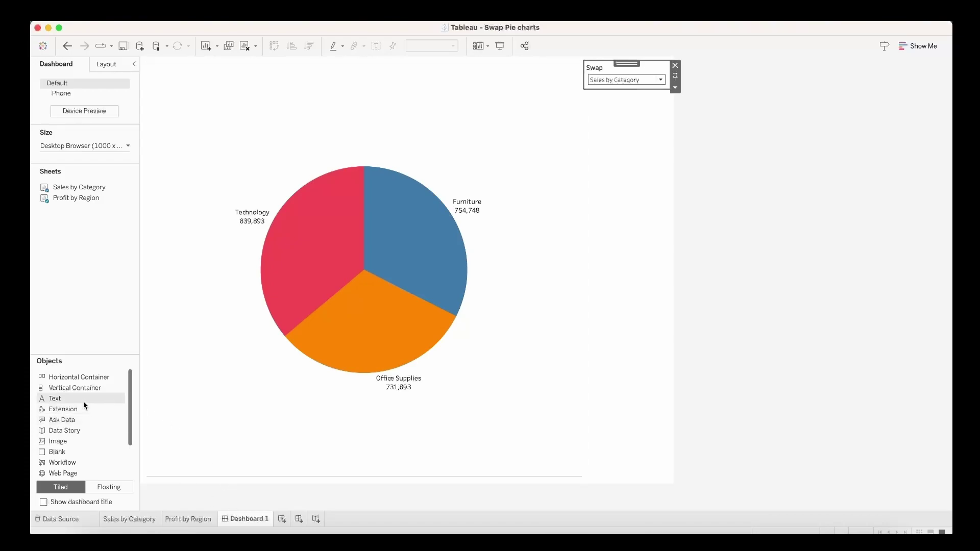
- Add a text object along the dashboard's top reading 'Pie chart for <Swap>'
left_click(65, 398)
left_click_drag(65, 397, 335, 117)
left_click_drag(366, 88, 379, 65)
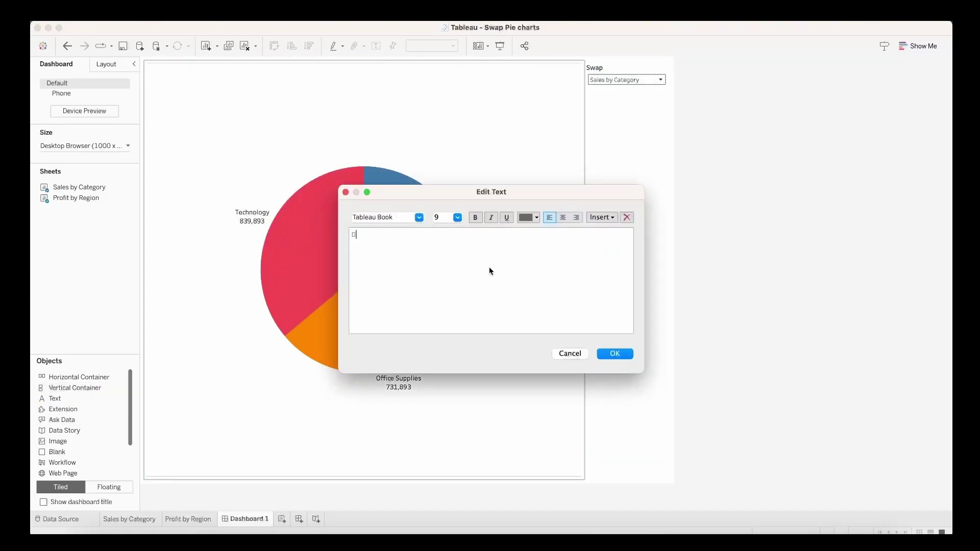
type("Pie chart for")
left_click(602, 217)
left_click(624, 287)
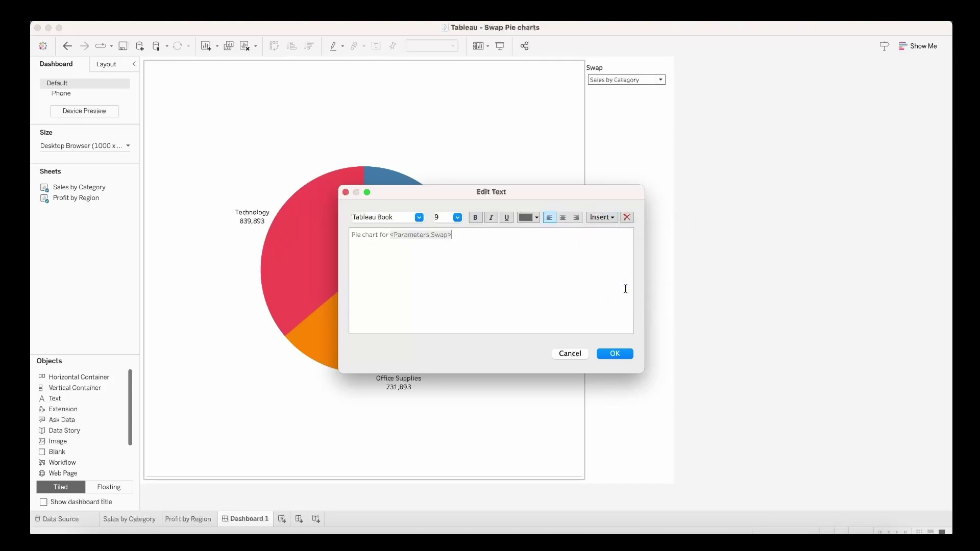
- Format the whole title as Tableau Bold, size 18, centred
key("super+a")
left_click(418, 218)
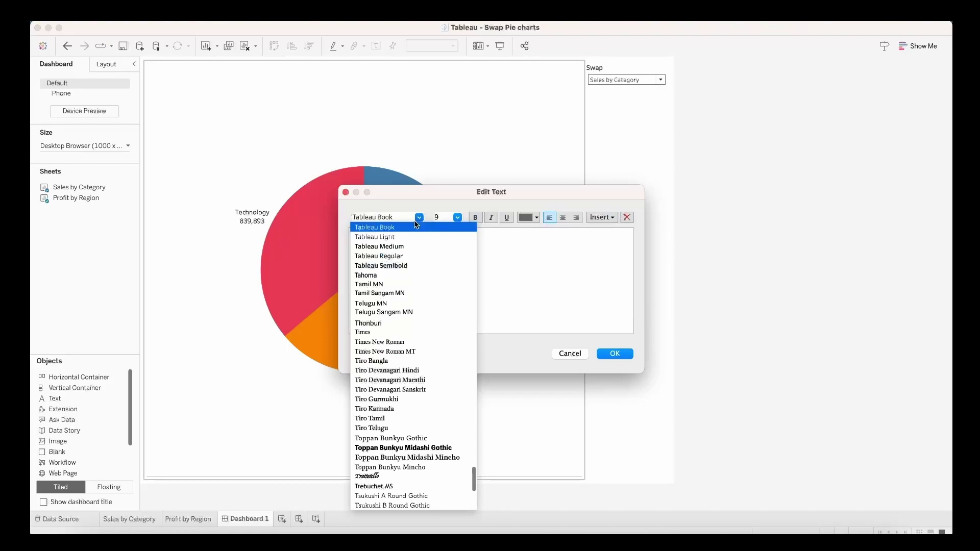
scroll(401, 289, "up", 3)
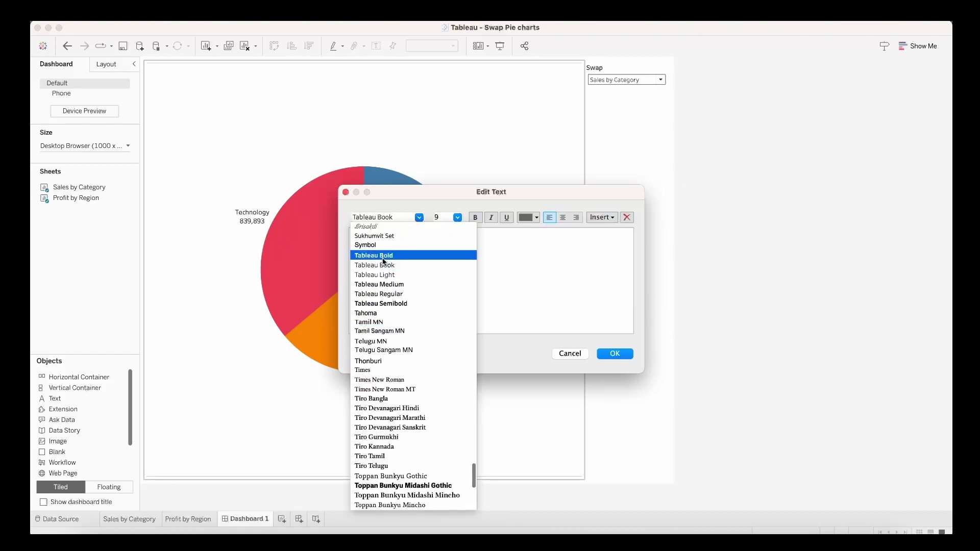
left_click(382, 256)
left_click(458, 217)
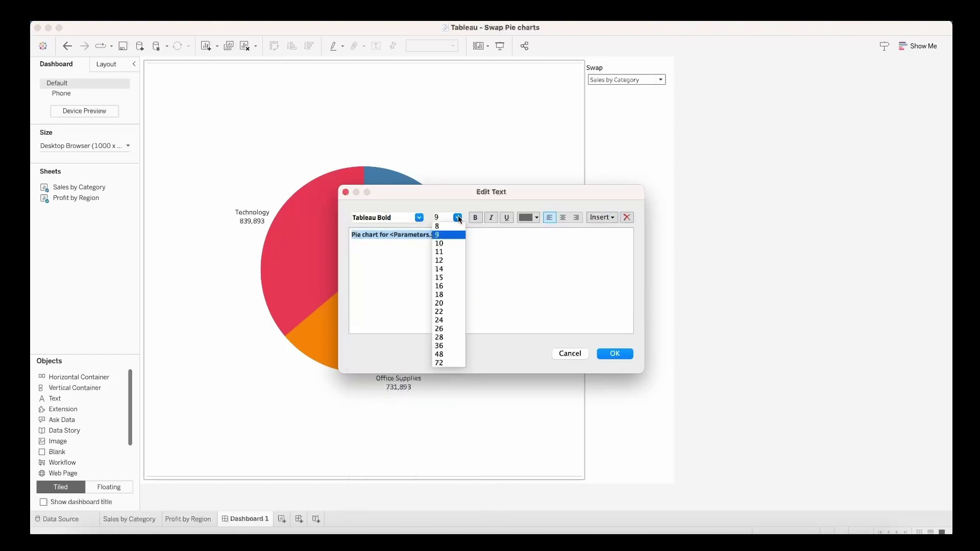
left_click(444, 294)
left_click(561, 217)
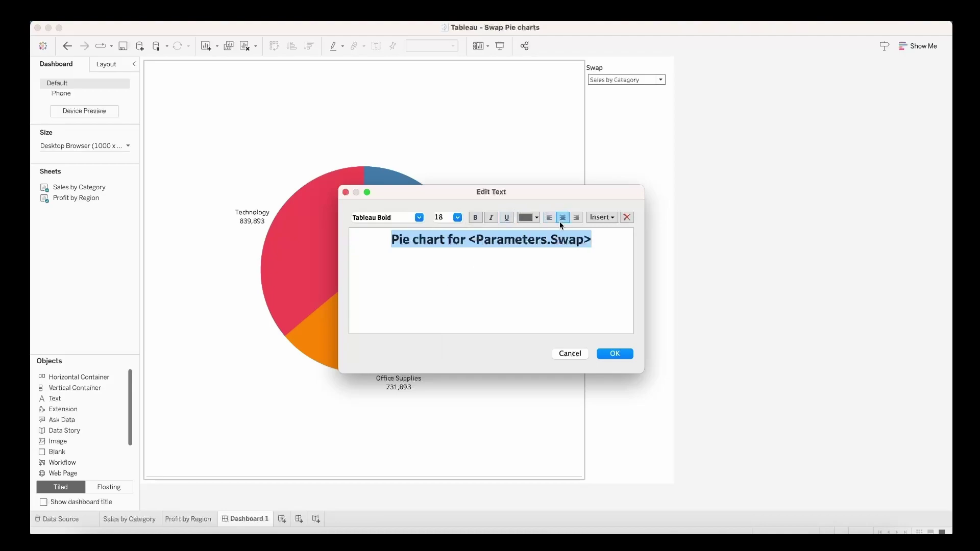
- Shrink the title band to enlarge the pie, then test Swap with Profit by Region
left_click(612, 355)
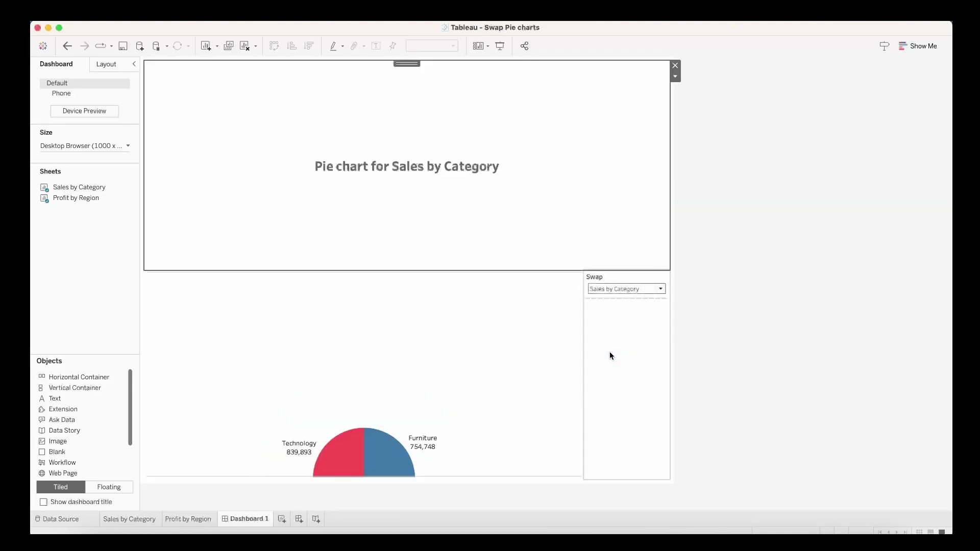
left_click(491, 280)
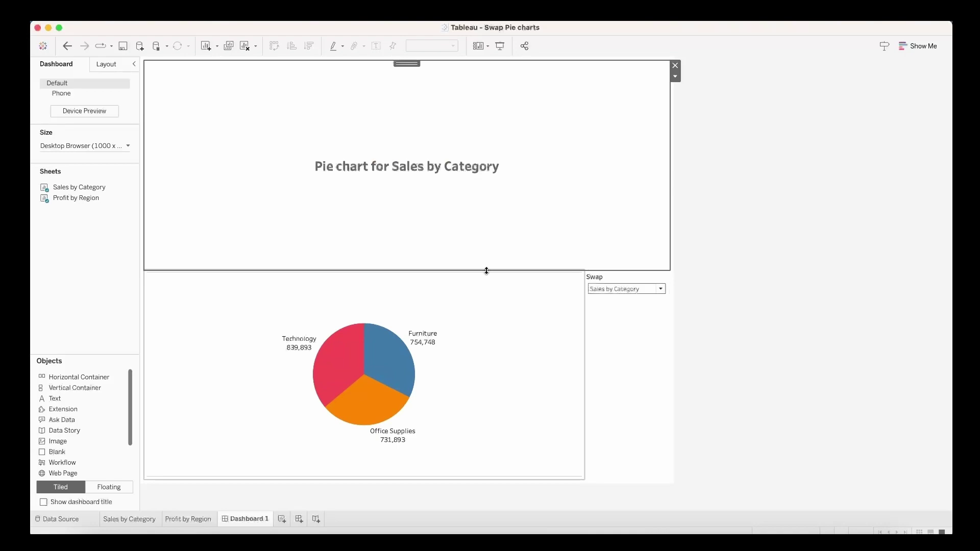
left_click_drag(486, 270, 499, 105)
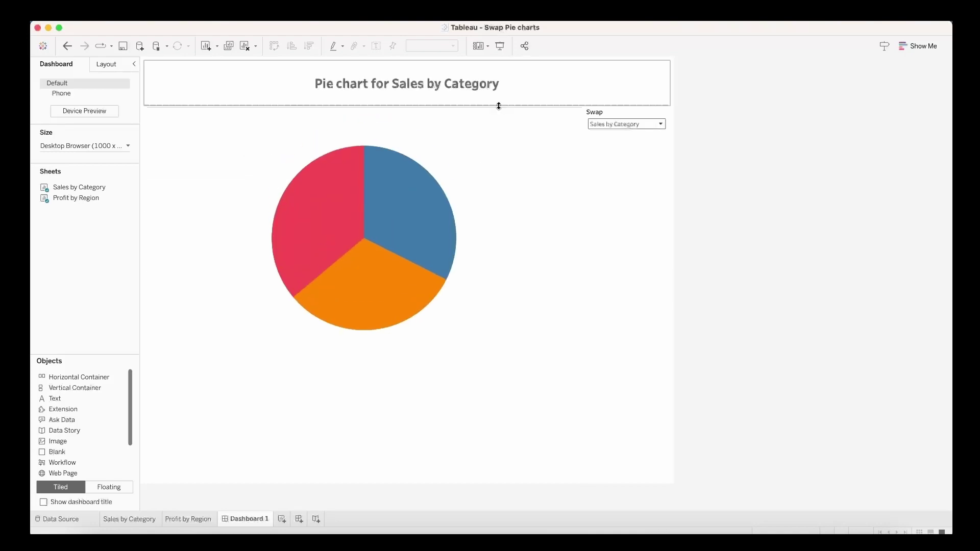
left_click(600, 125)
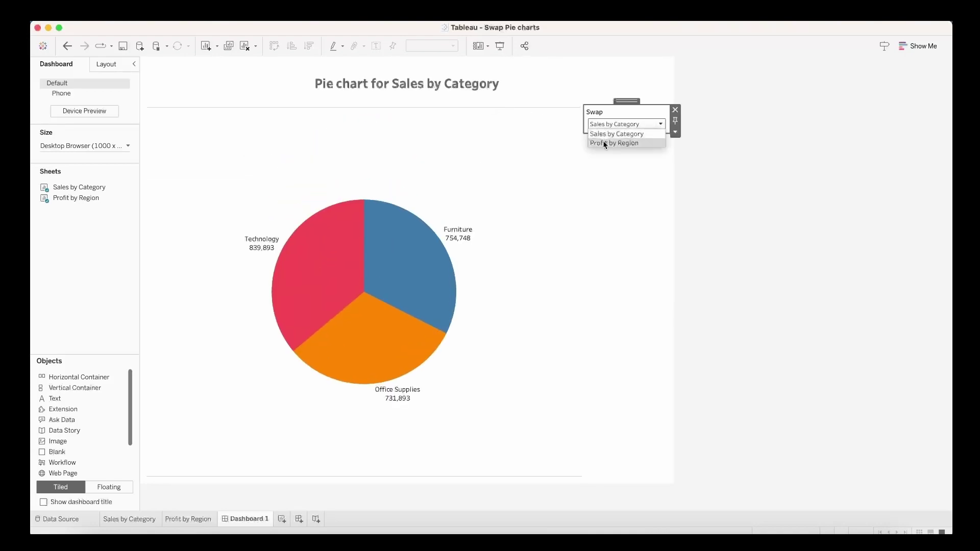
left_click(604, 144)
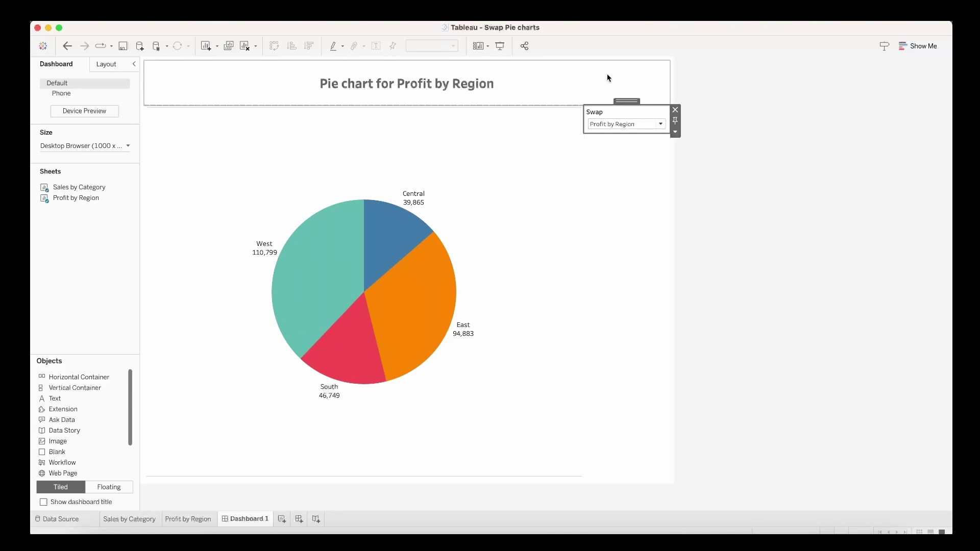
- Move the Swap selector beside the title and switch back to Sales by Category
left_click_drag(627, 100, 621, 66)
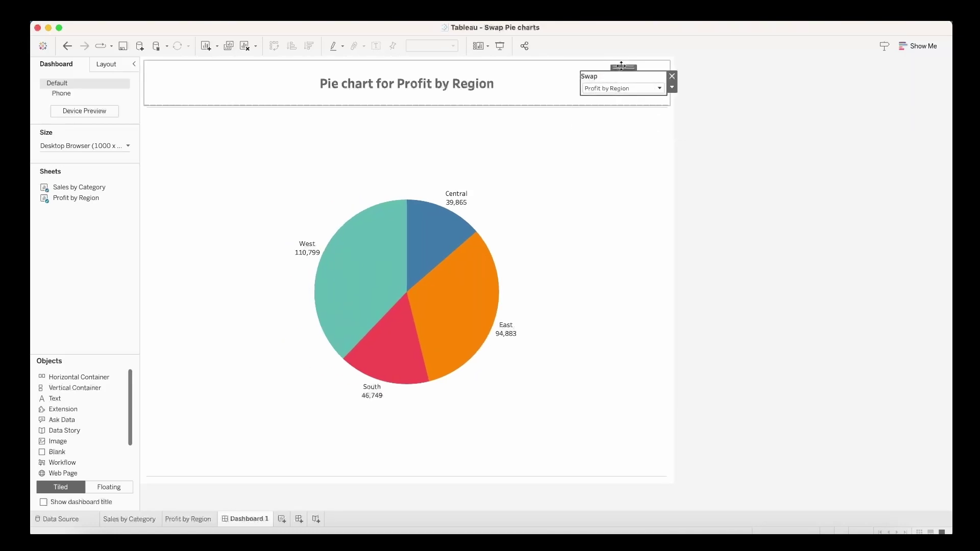
left_click(610, 88)
left_click(606, 97)
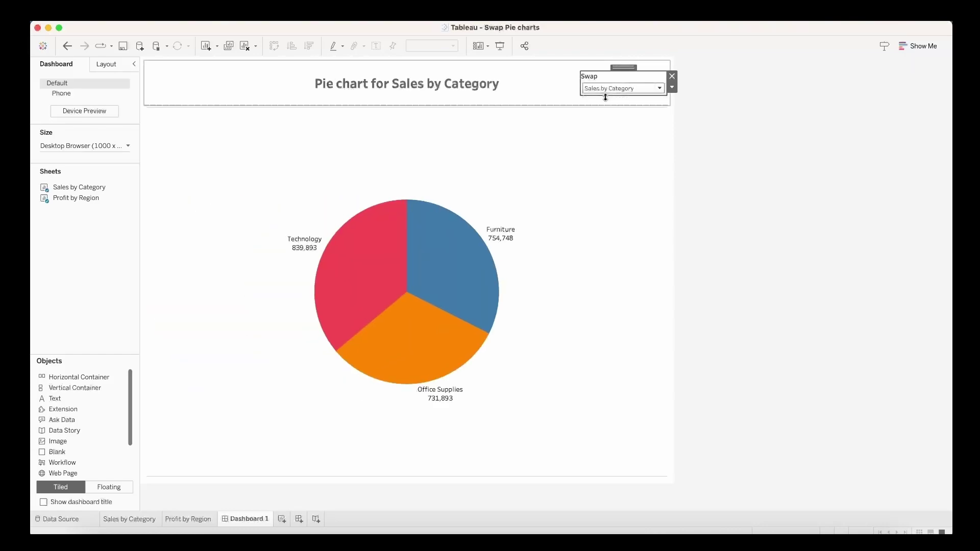
left_click(718, 139)
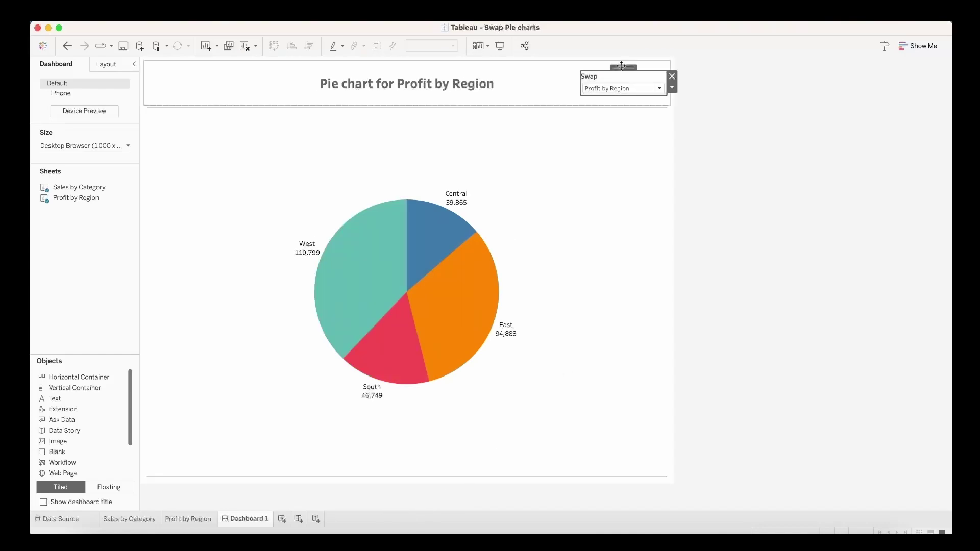
left_click(610, 87)
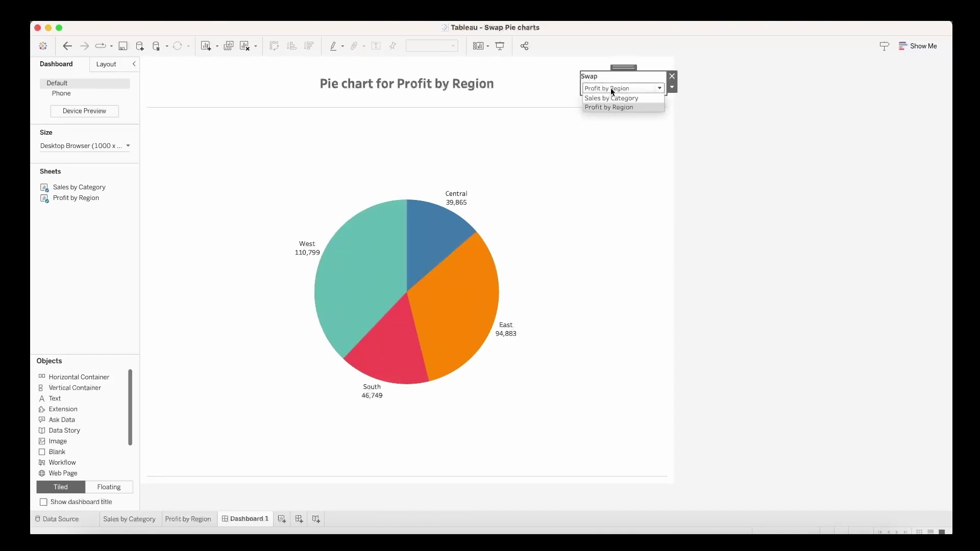
left_click(606, 99)
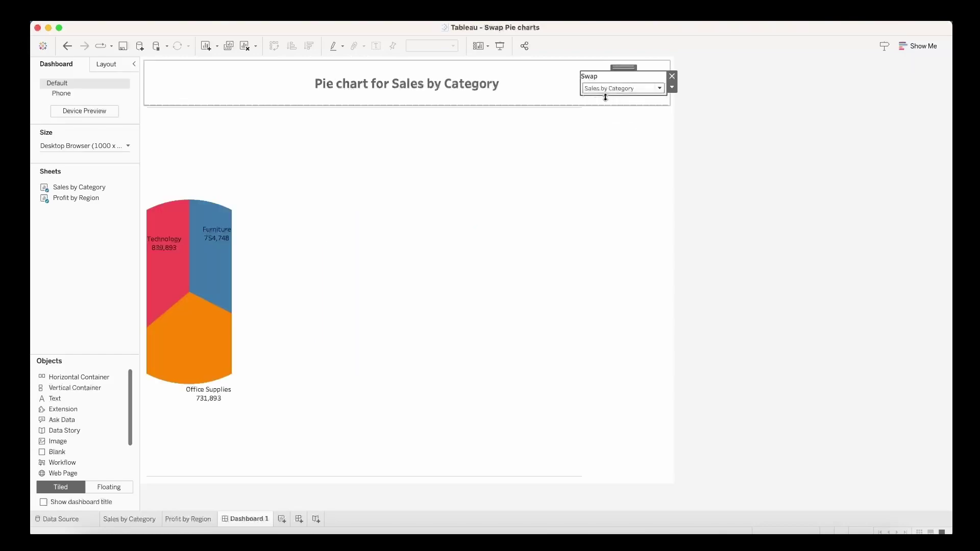